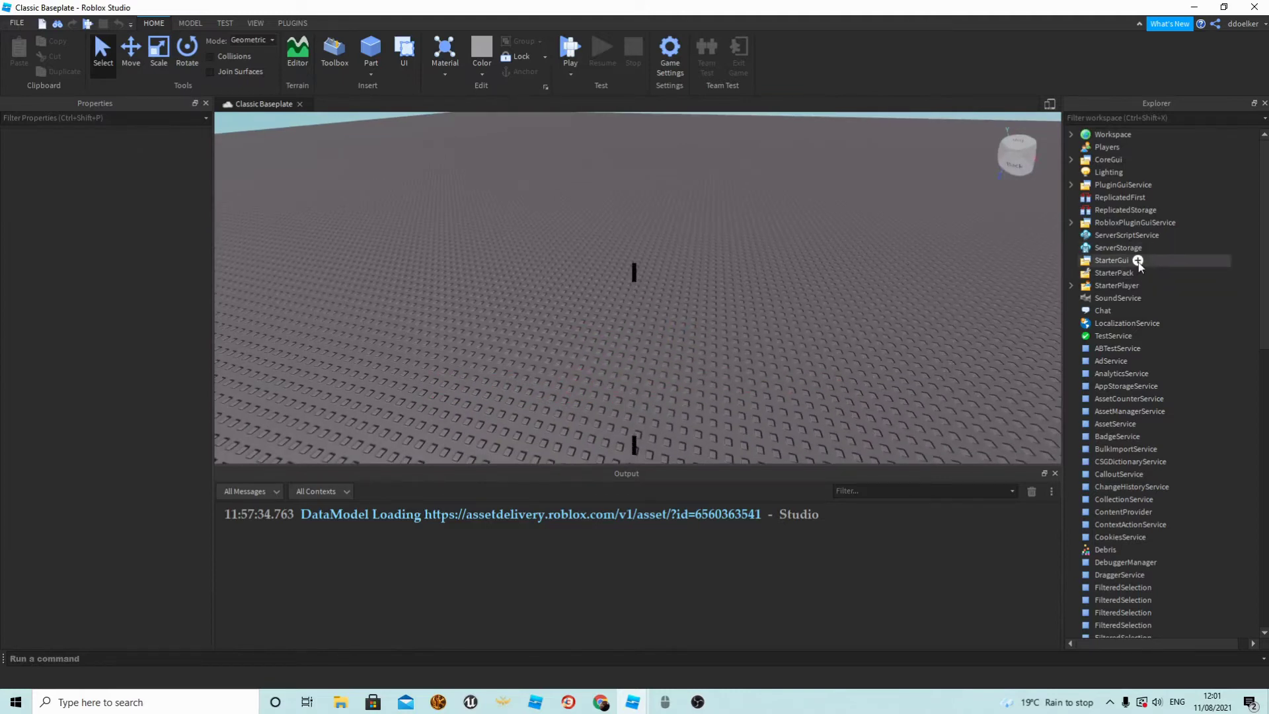
Step: Add a ScreenGui containing a Frame to StarterGui and move the Frame near the middle of the viewport
click(1137, 260)
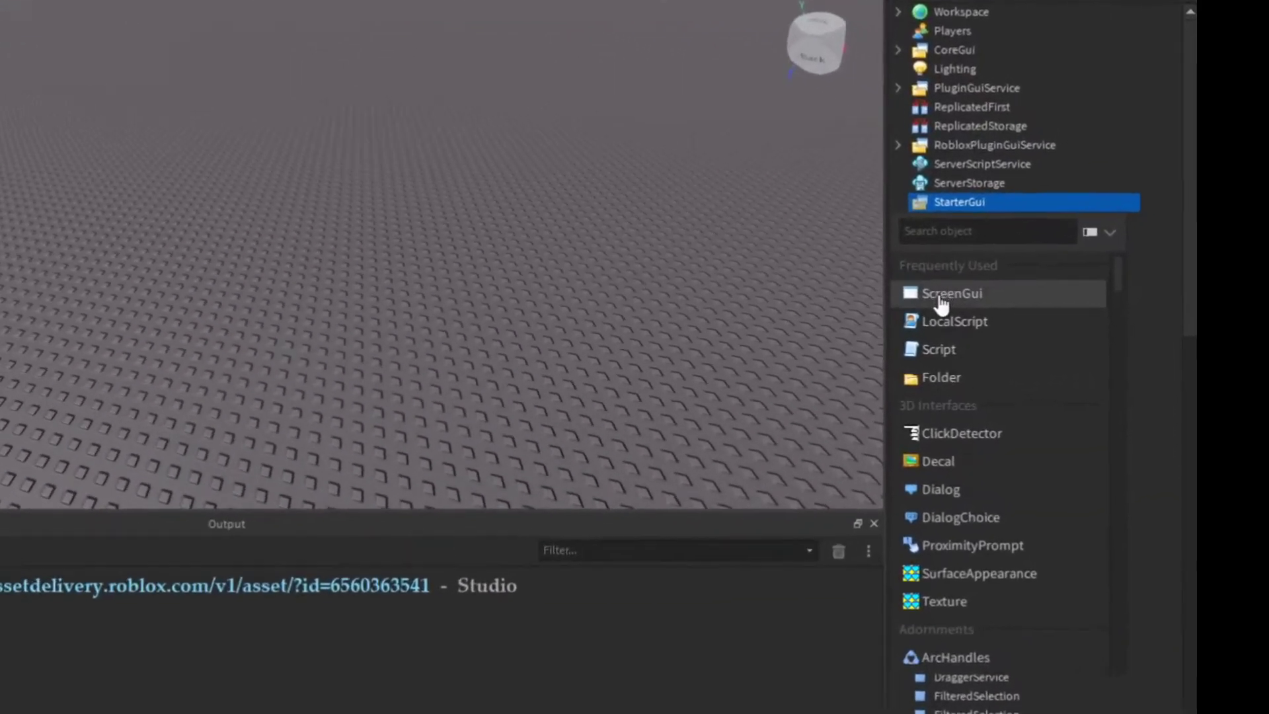
click(881, 291)
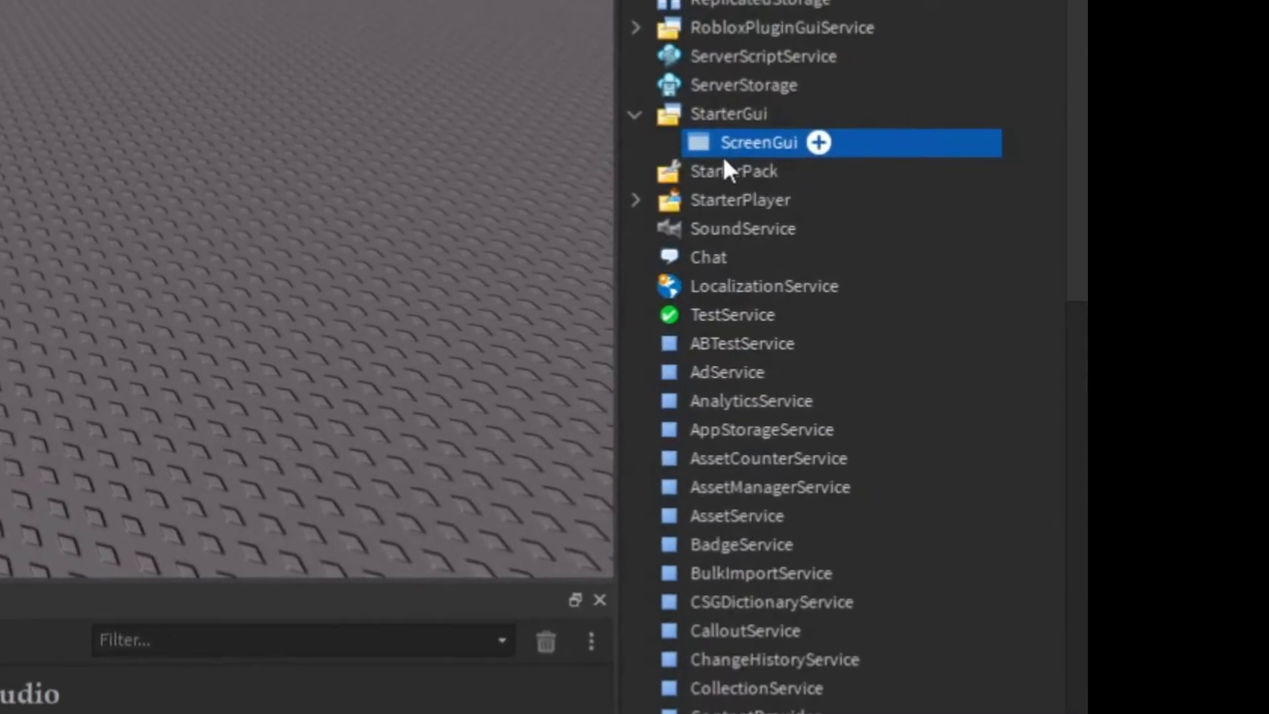
click(749, 155)
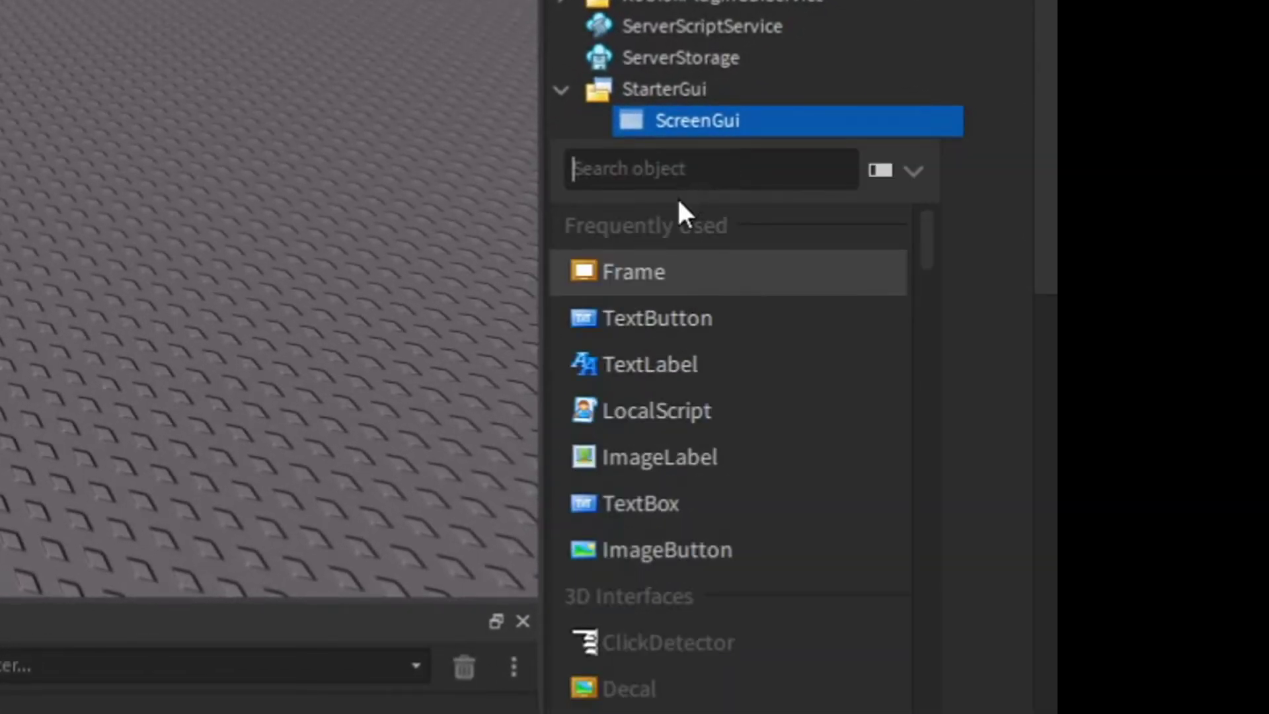
click(583, 270)
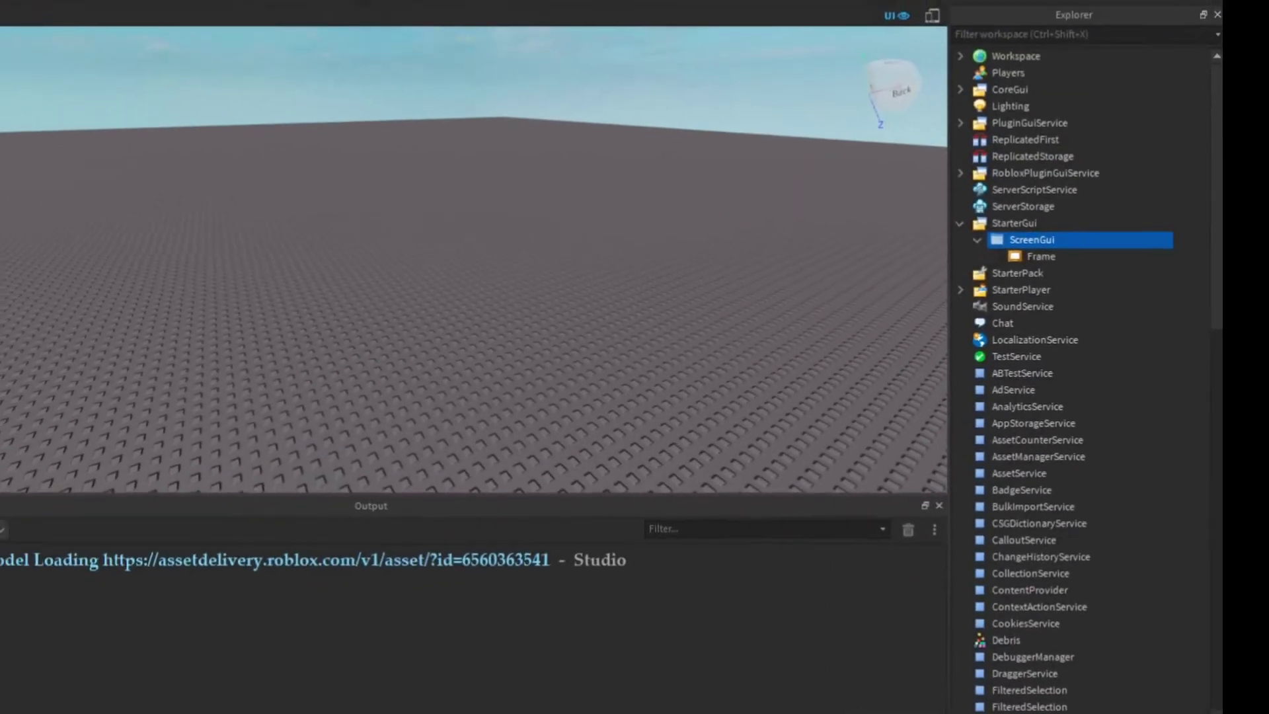
drag(113, 107, 640, 253)
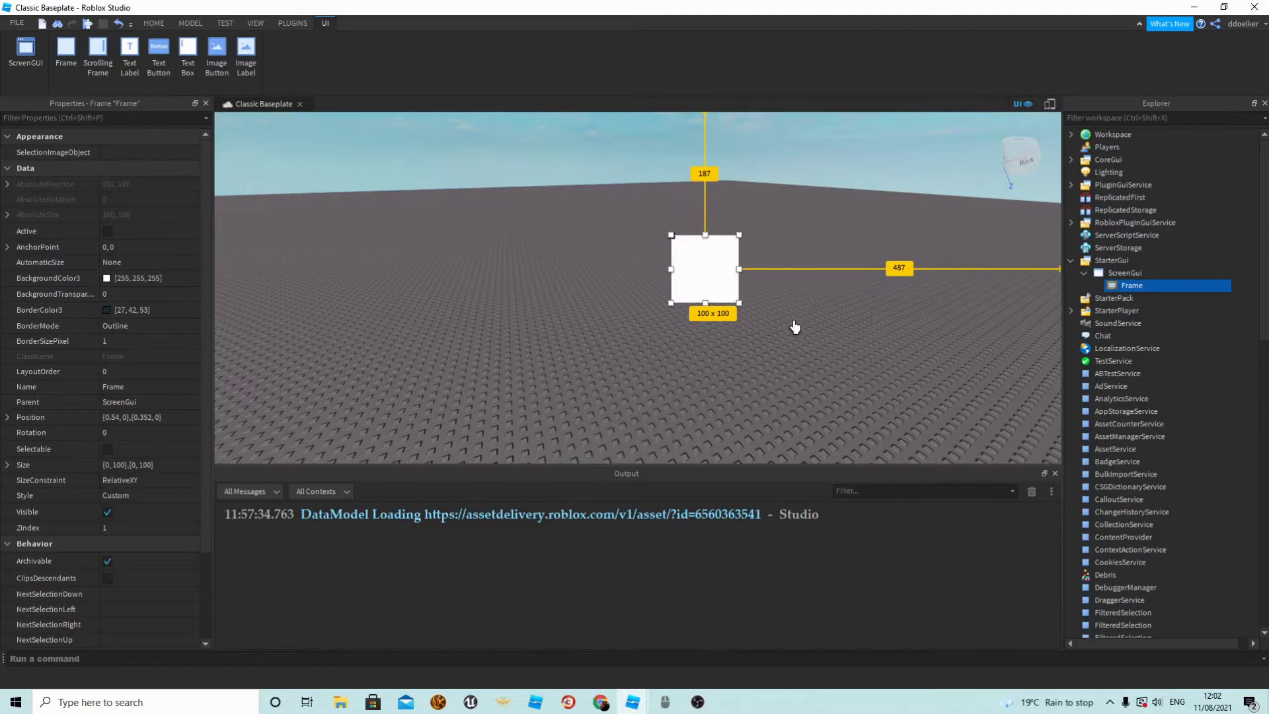
Step: Undo the insertion of the ScreenGui and its Frame so StarterGui is empty
right_drag(714, 323, 728, 368)
mouse_move(807, 369)
right_down()
mouse_move(728, 359)
mouse_move(808, 360)
right_up()
key(ctrl+z)
scroll(792, 287, down, 5)
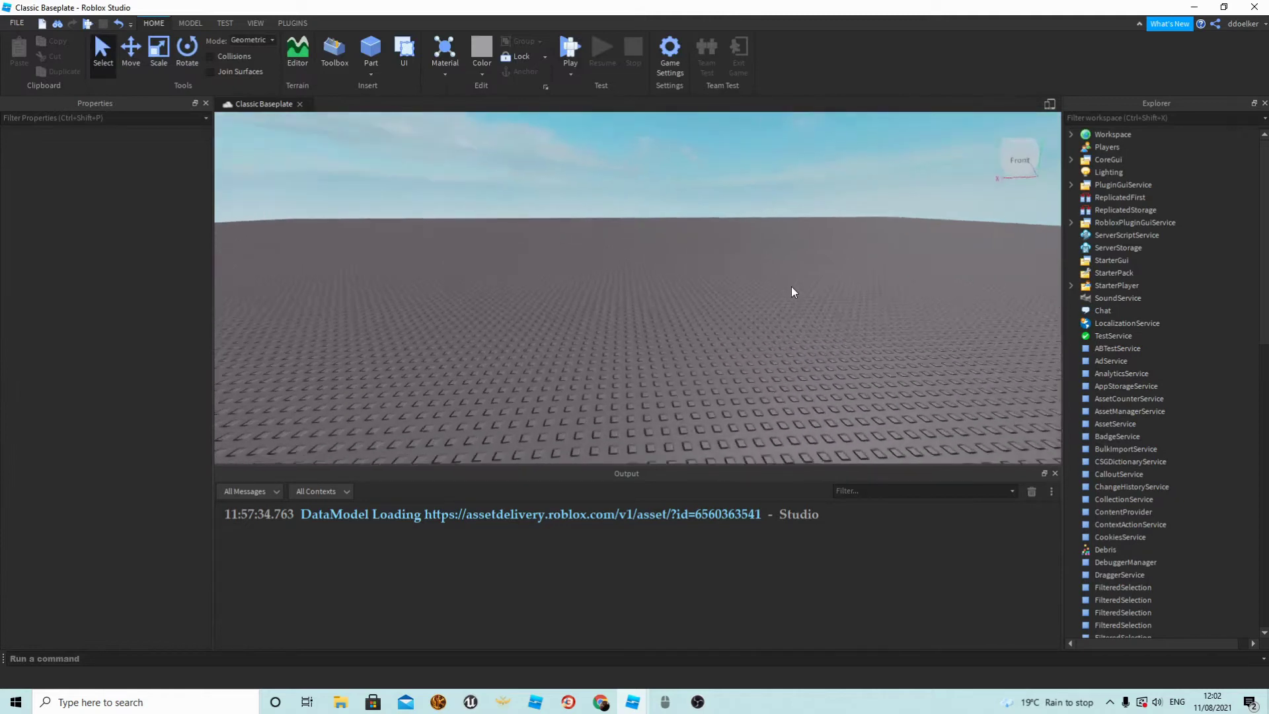
right_drag(792, 287, 813, 284)
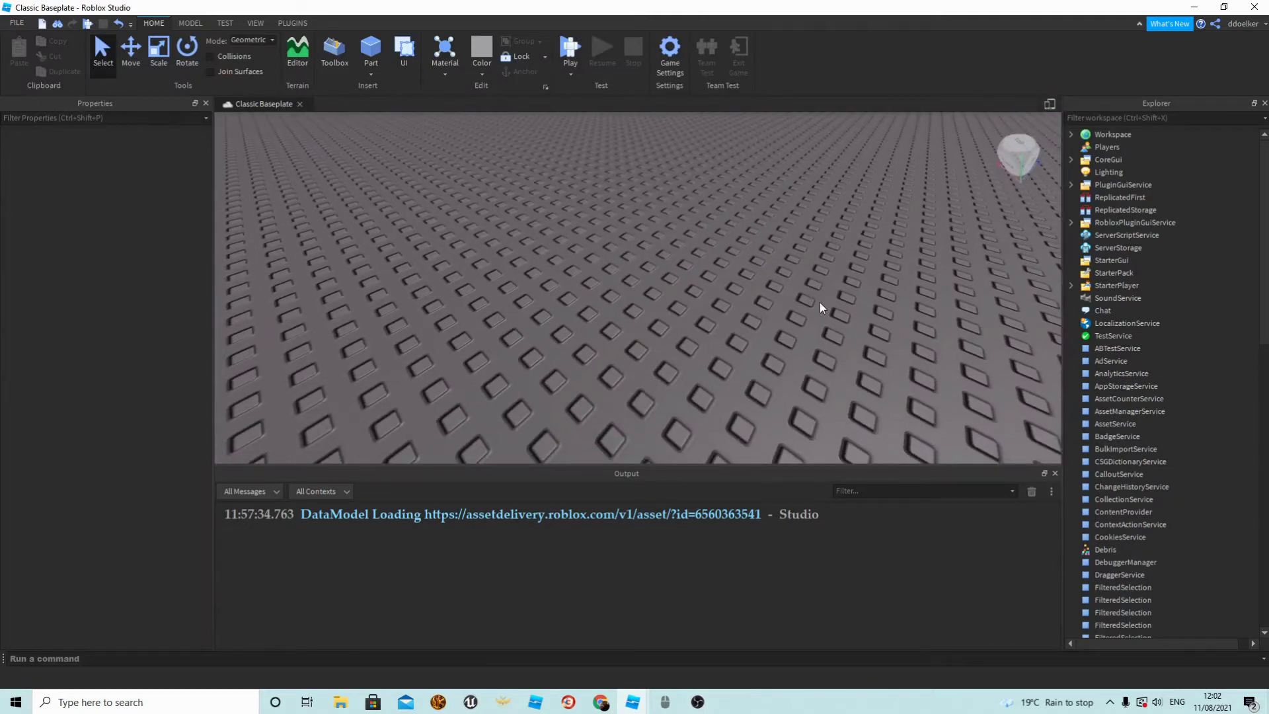
scroll(795, 309, up, 3)
right_drag(796, 309, 972, 177)
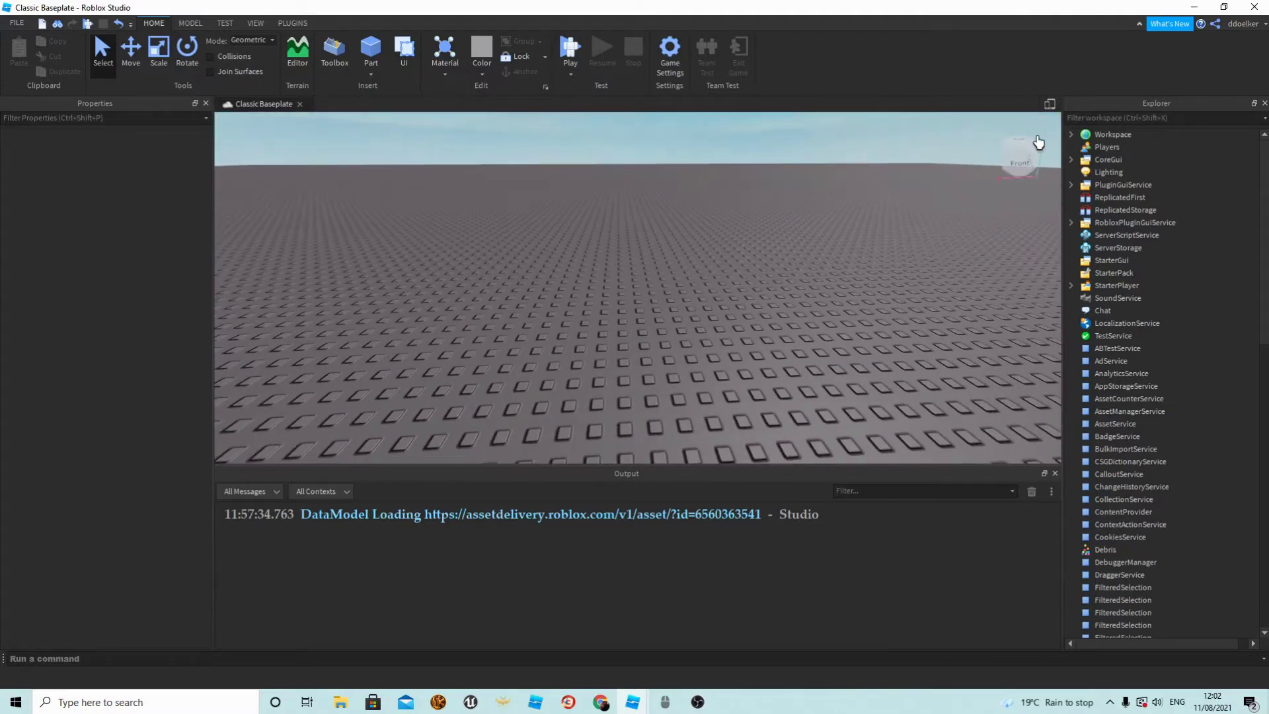
click(961, 174)
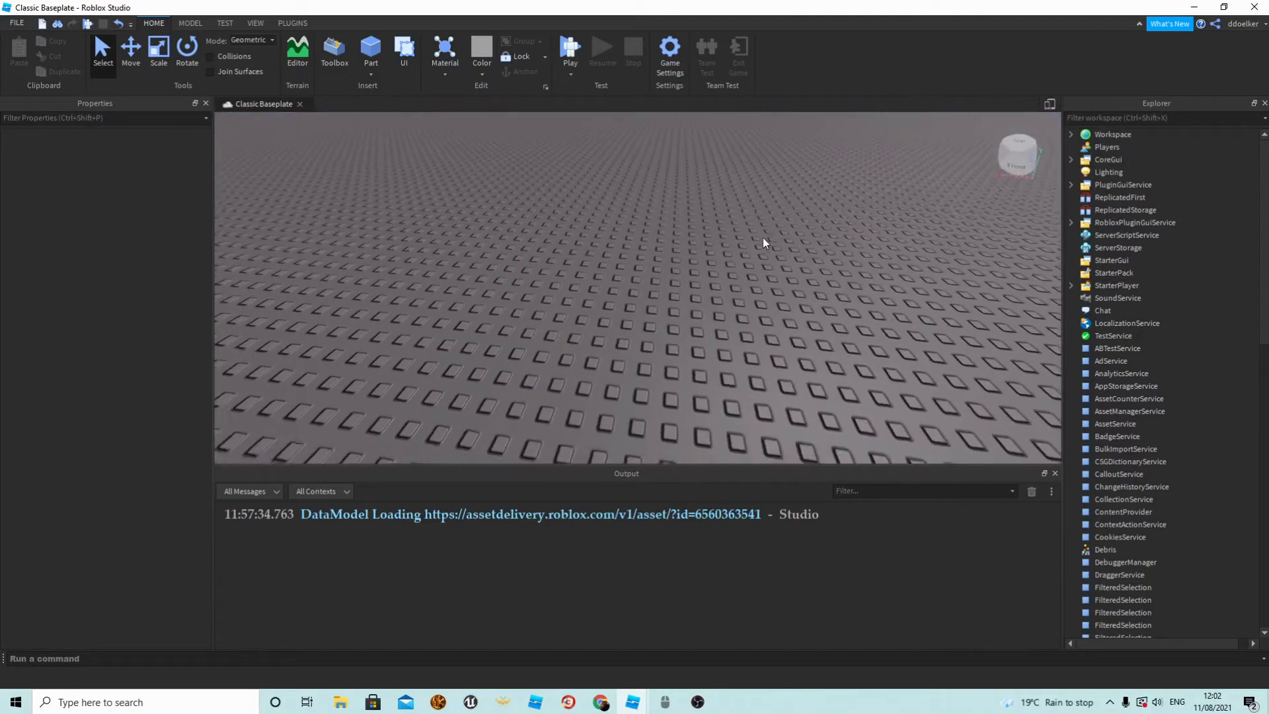
right_drag(763, 236, 692, 146)
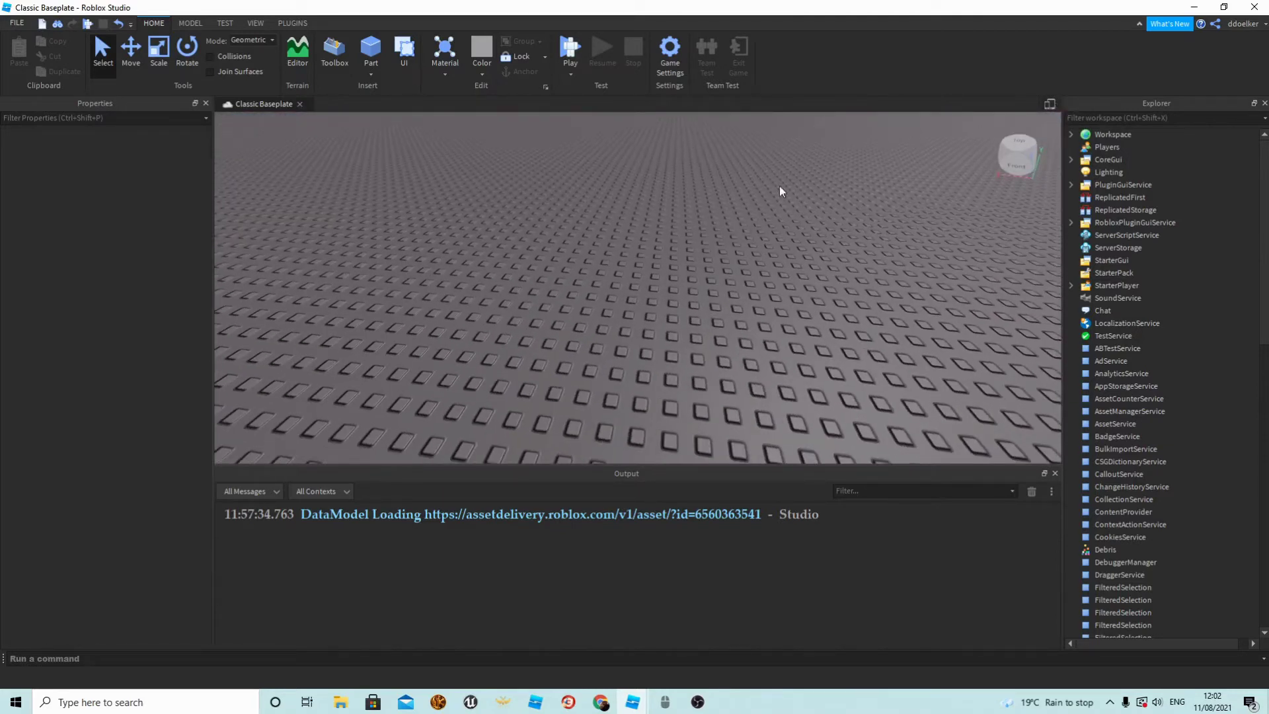
right_drag(779, 185, 751, 219)
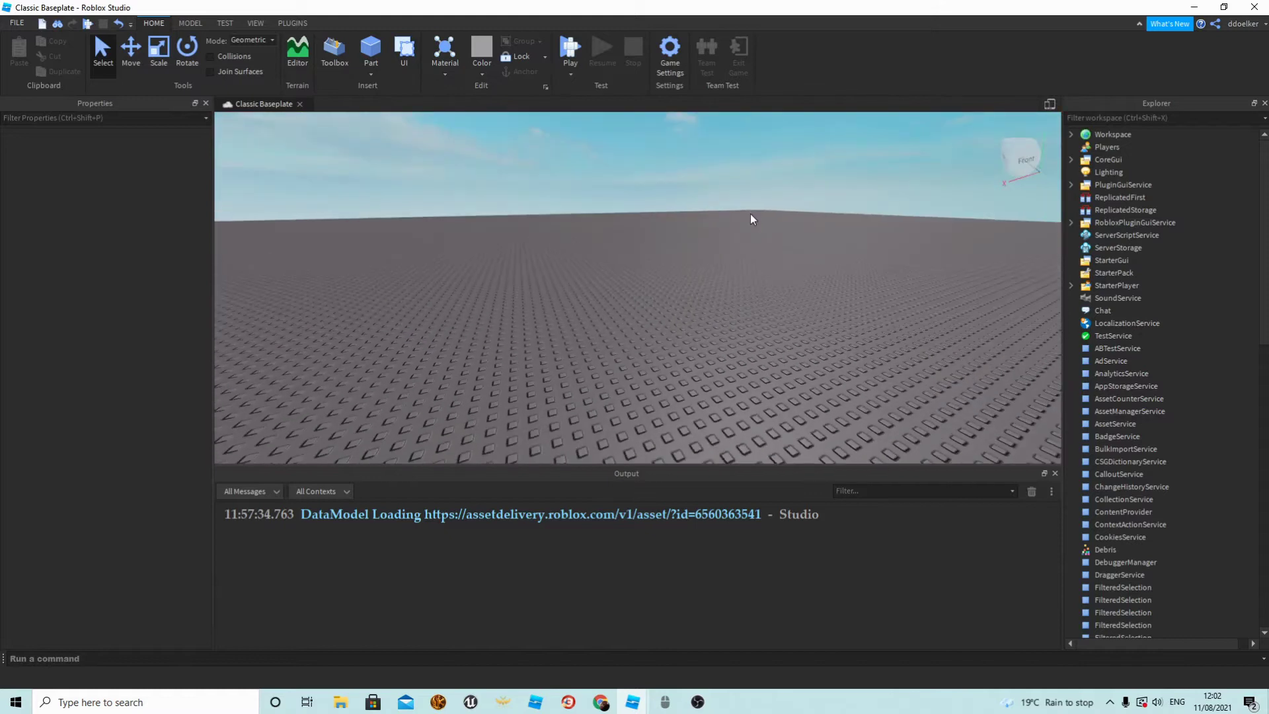
Step: Preview the viewport in the device emulator as an iPhone 4S and switch the emulation off
click(1048, 104)
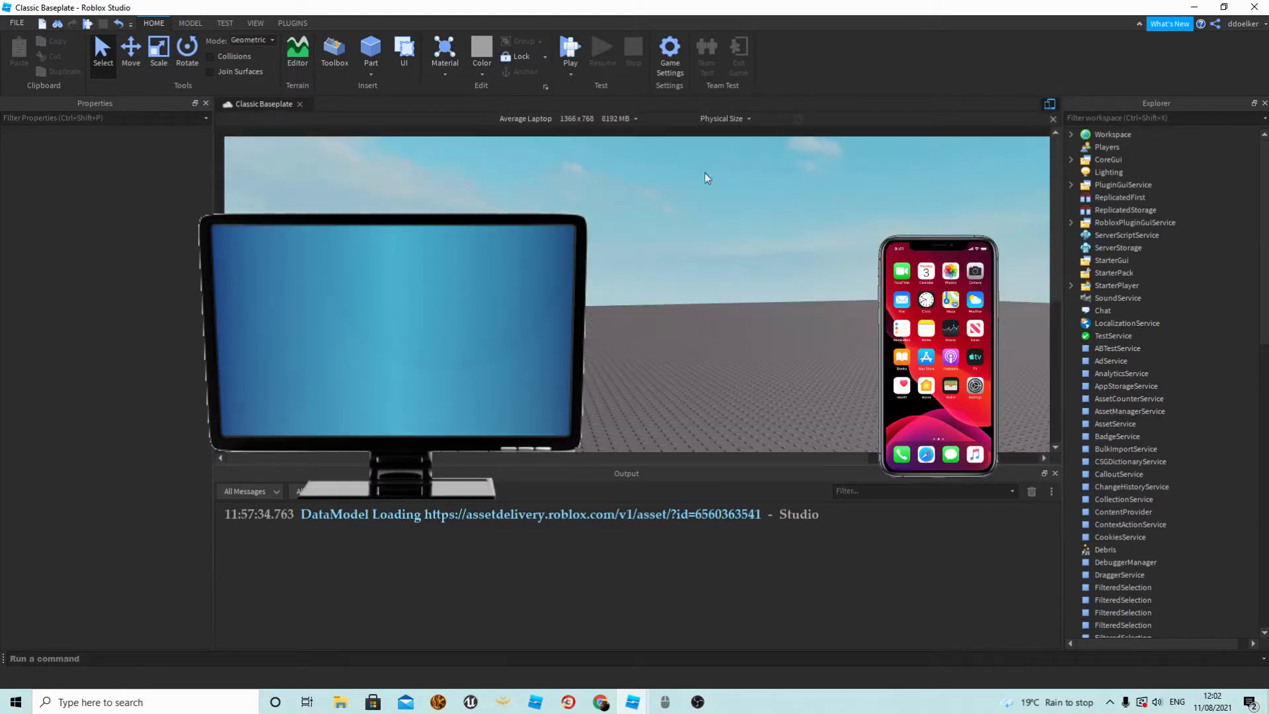
click(565, 115)
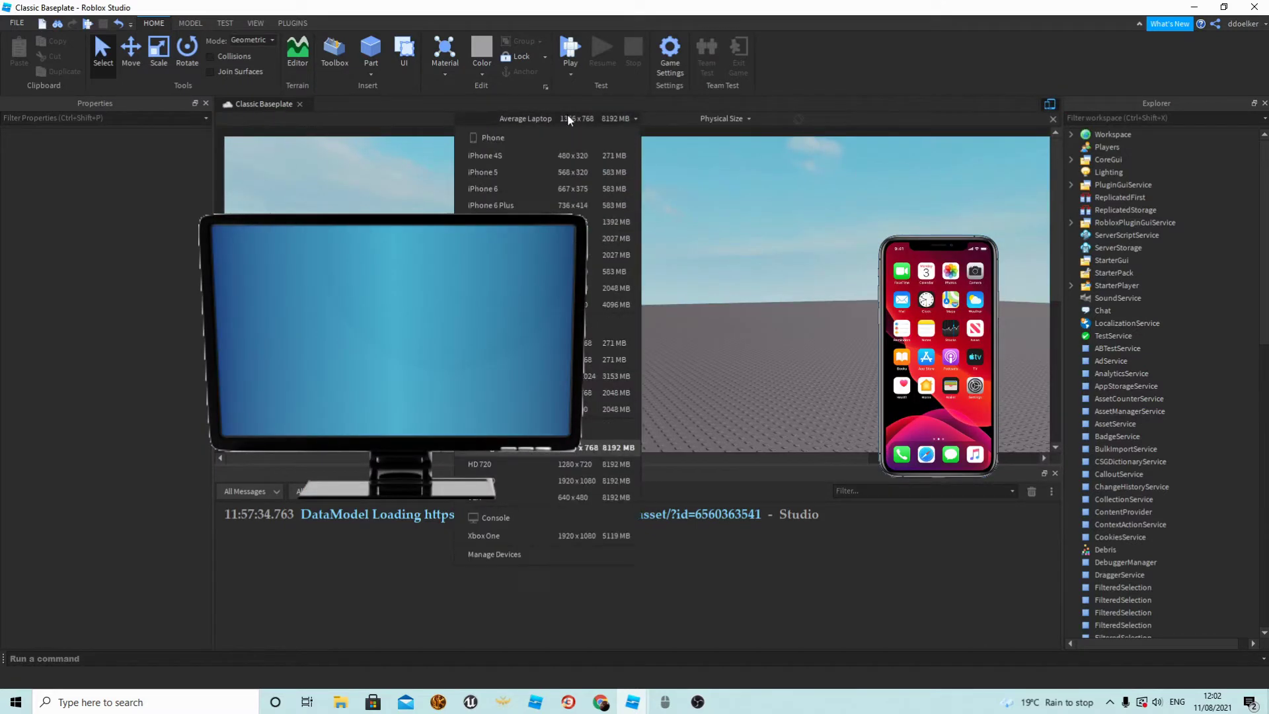
click(502, 157)
right_drag(633, 285, 640, 287)
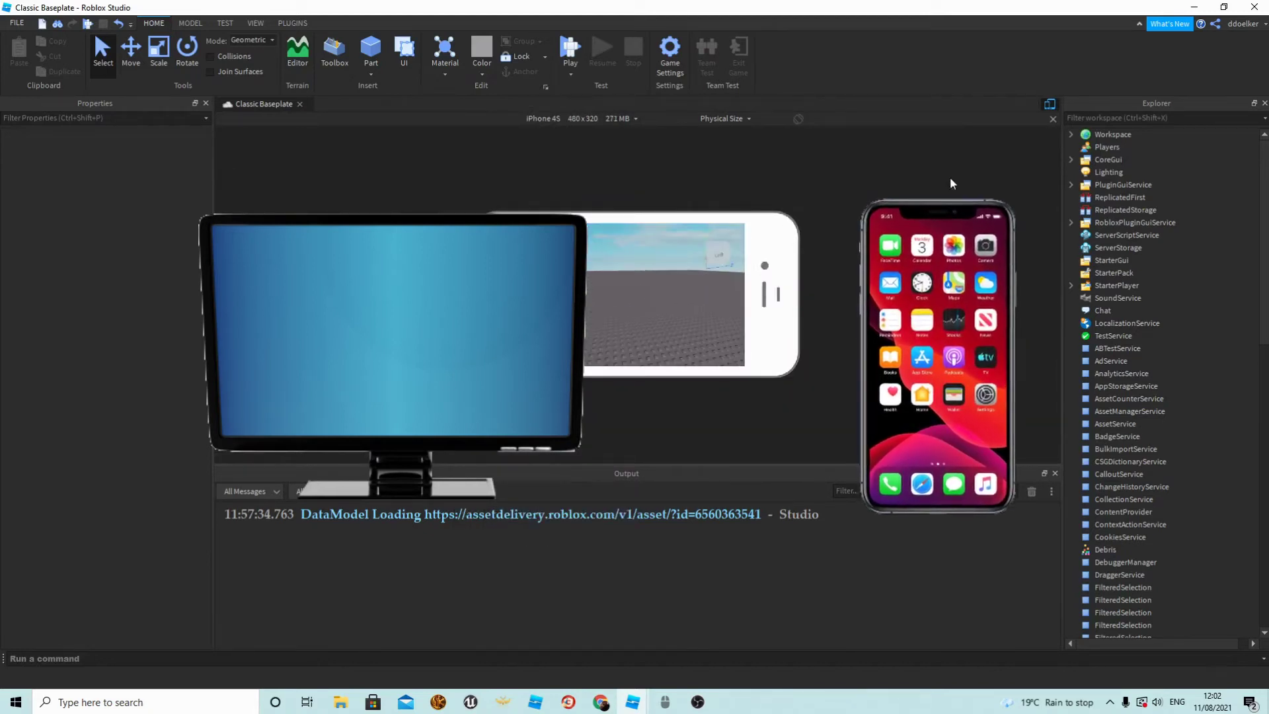
click(1051, 105)
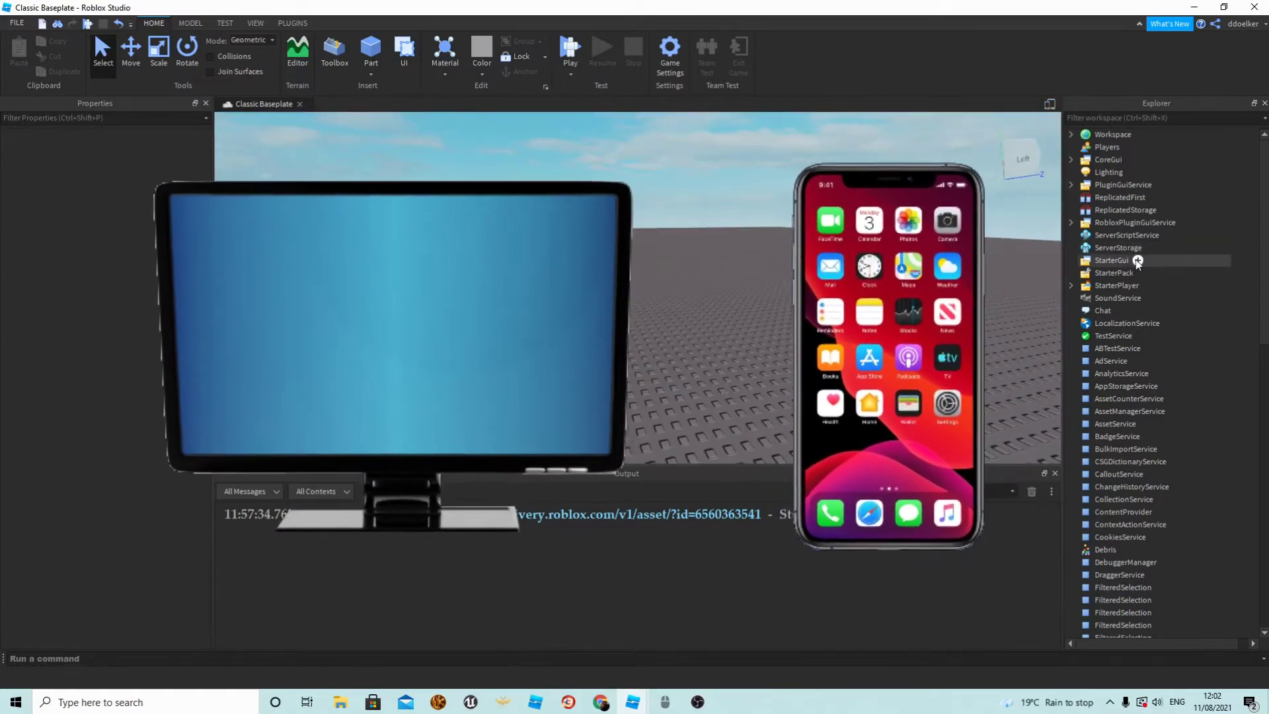
Step: Insert a ScreenGui with a Frame under StarterGui and centre the Frame horizontally in the viewport
click(1141, 260)
click(1111, 321)
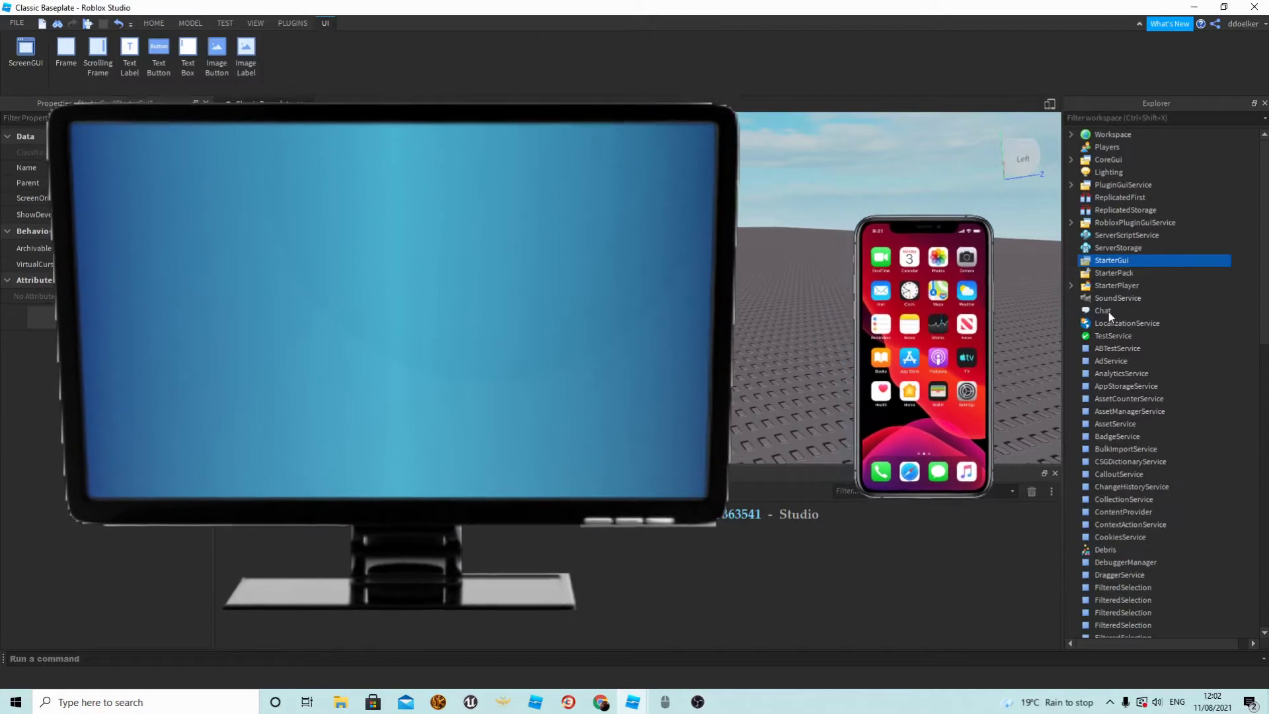
click(1151, 273)
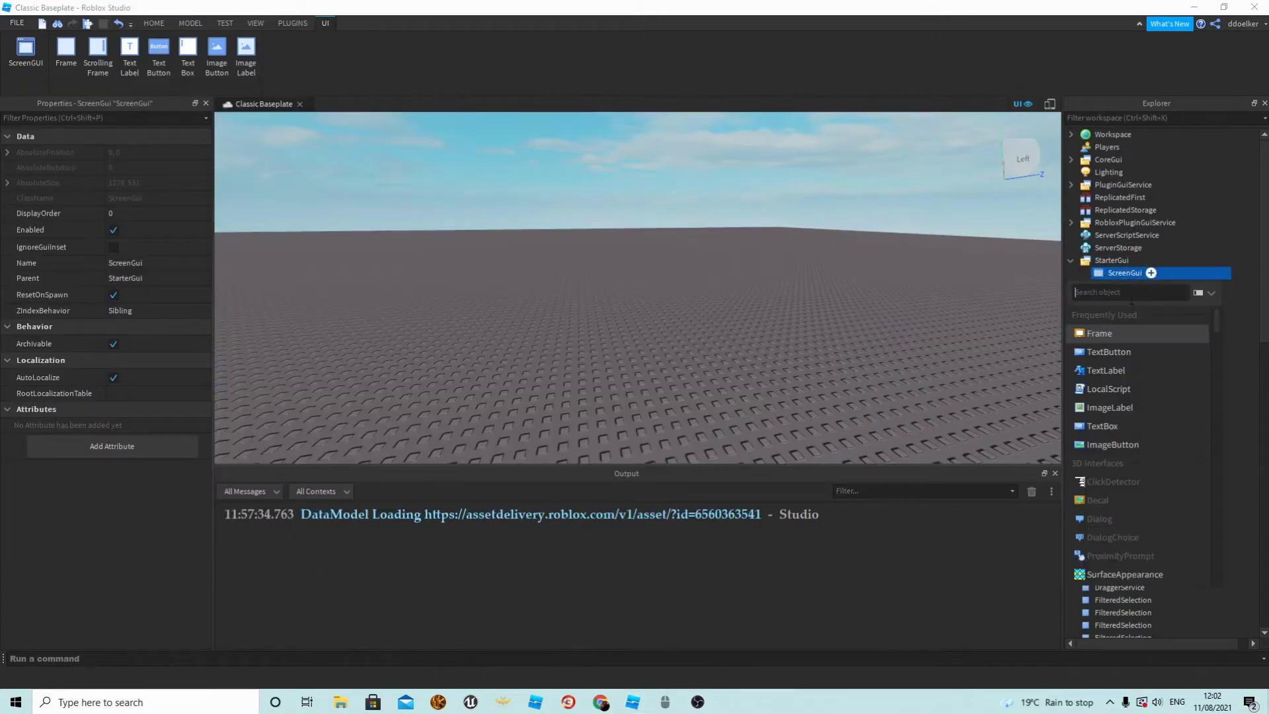
click(1105, 336)
drag(279, 162, 640, 271)
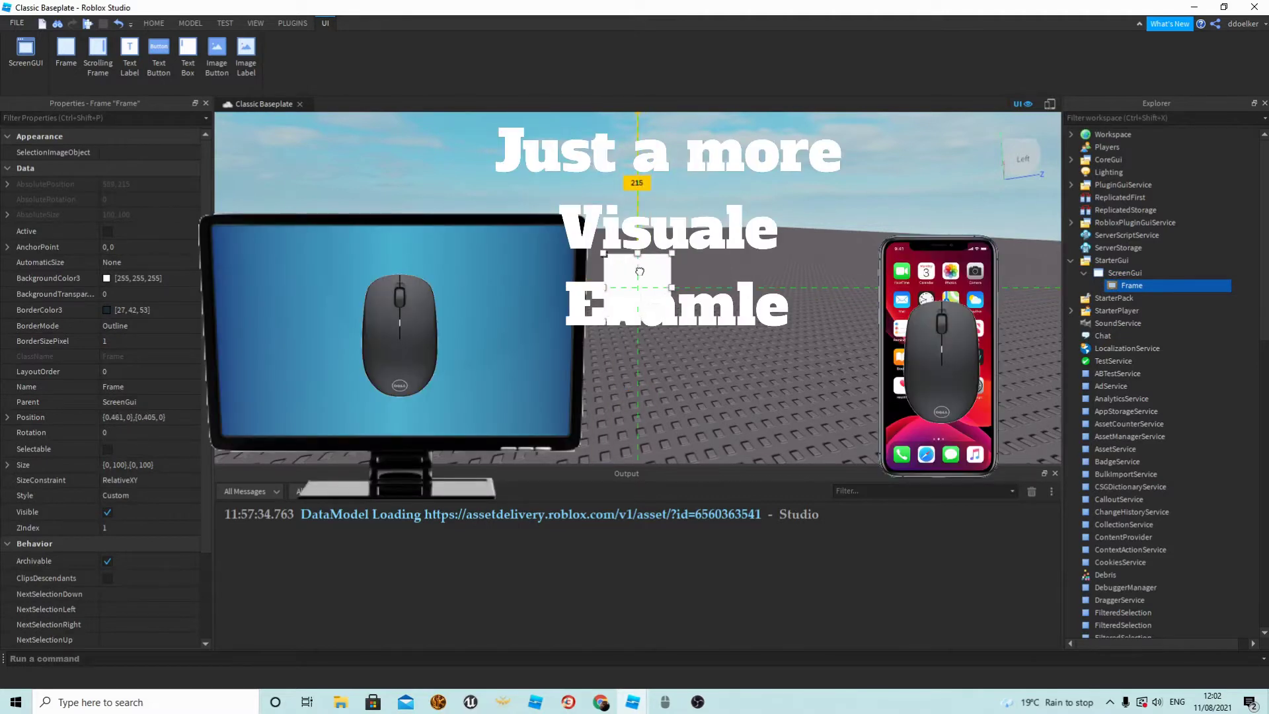
Step: Enlarge the Frame from its upper corner to about 188 x 172 pixels
click(673, 292)
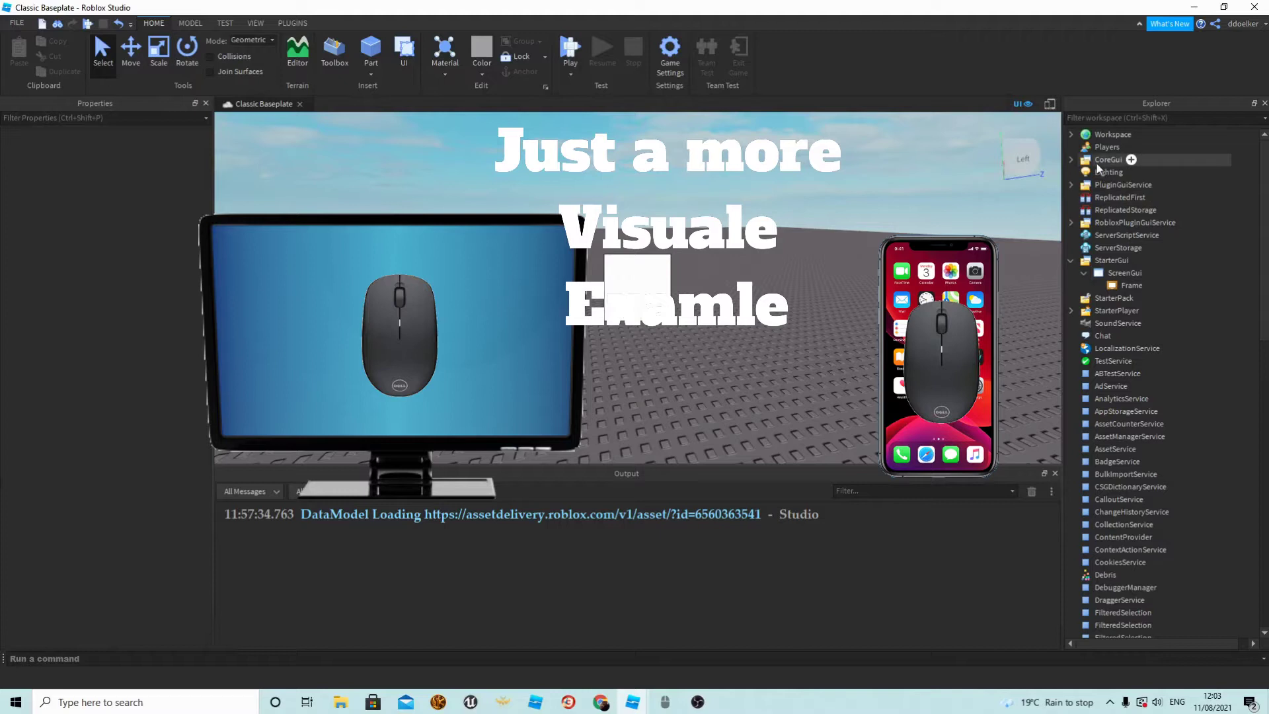
click(1132, 285)
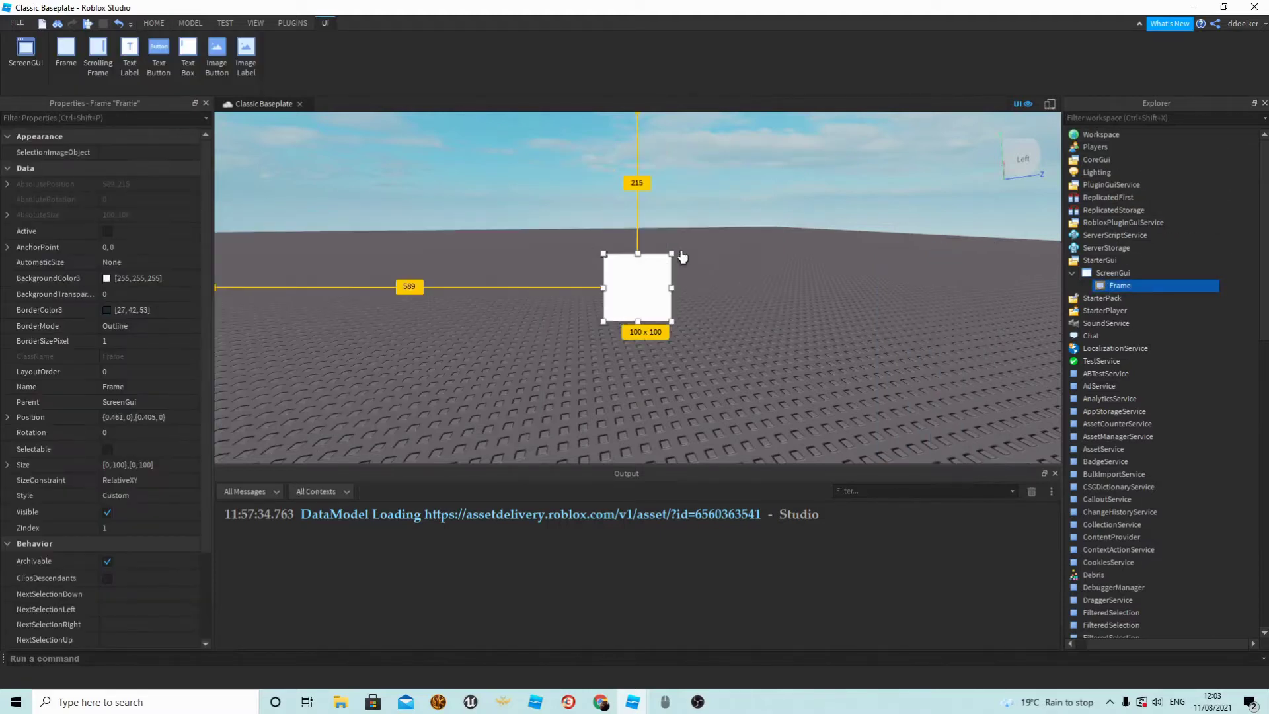
drag(673, 253, 731, 206)
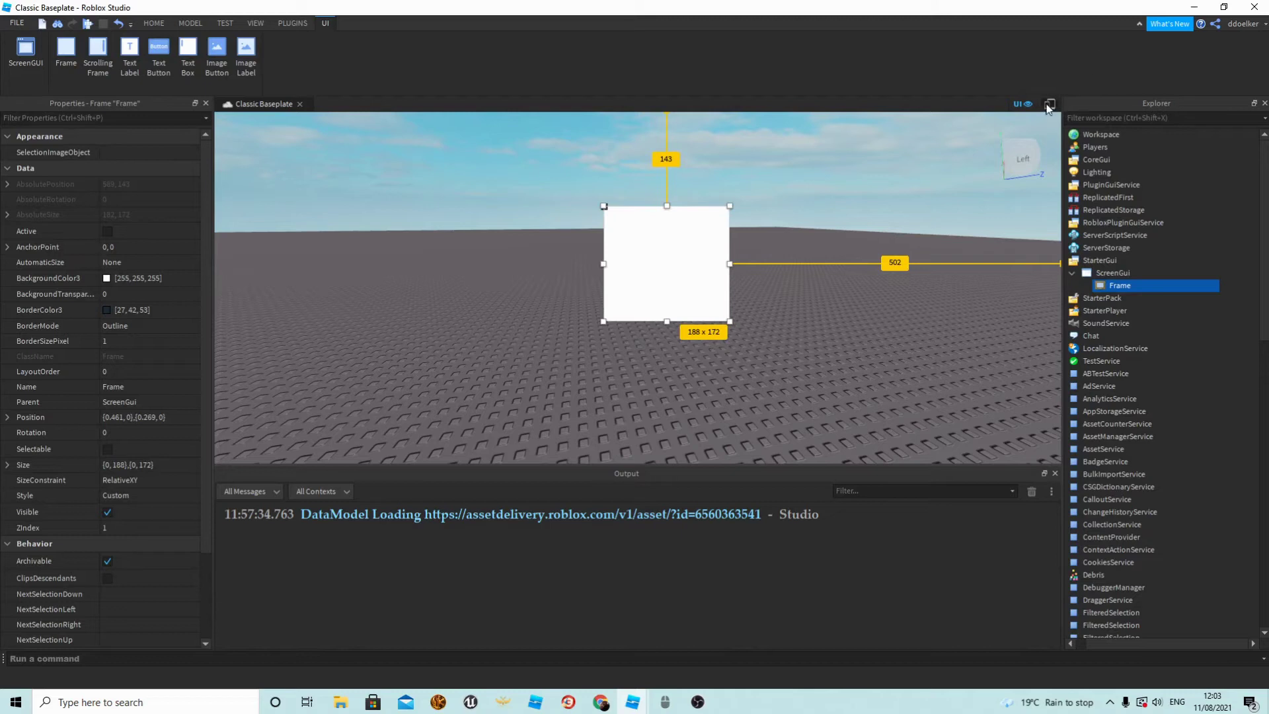
Step: Compare the Frame's relative size on the emulated iPhone 4S screen and in the normal viewport
click(1049, 104)
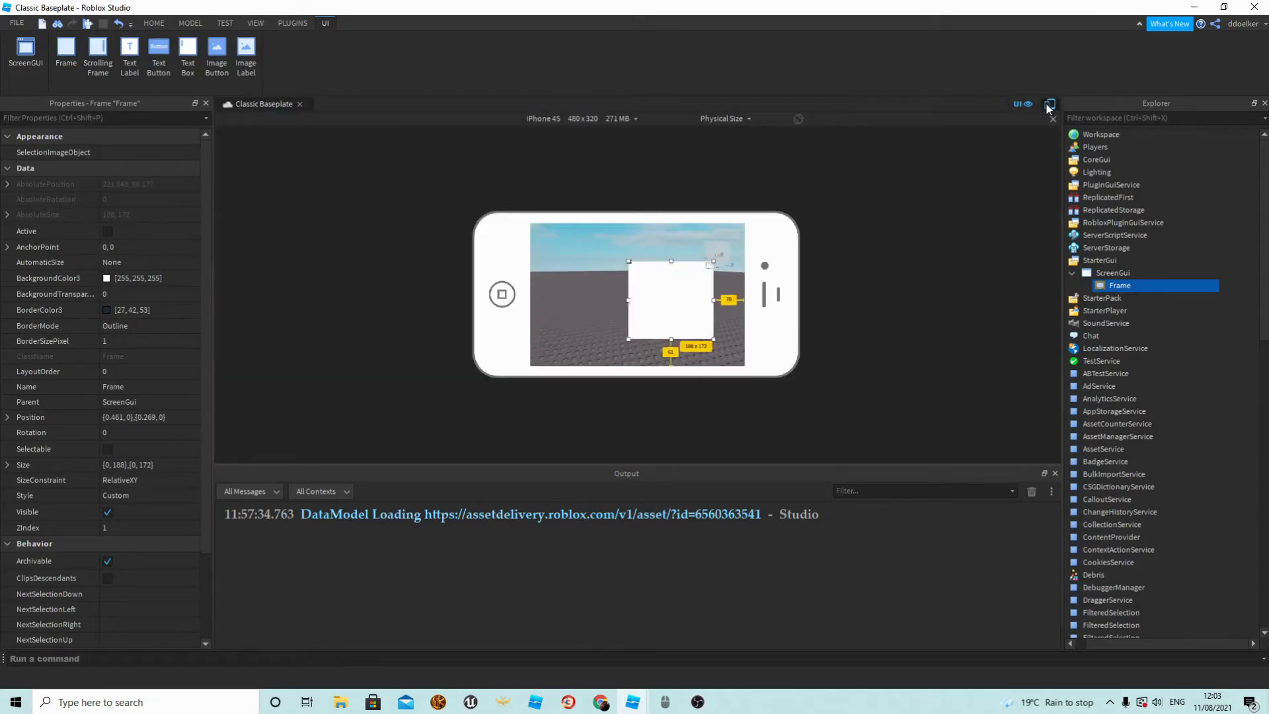
click(1049, 105)
click(1049, 105)
click(1049, 105)
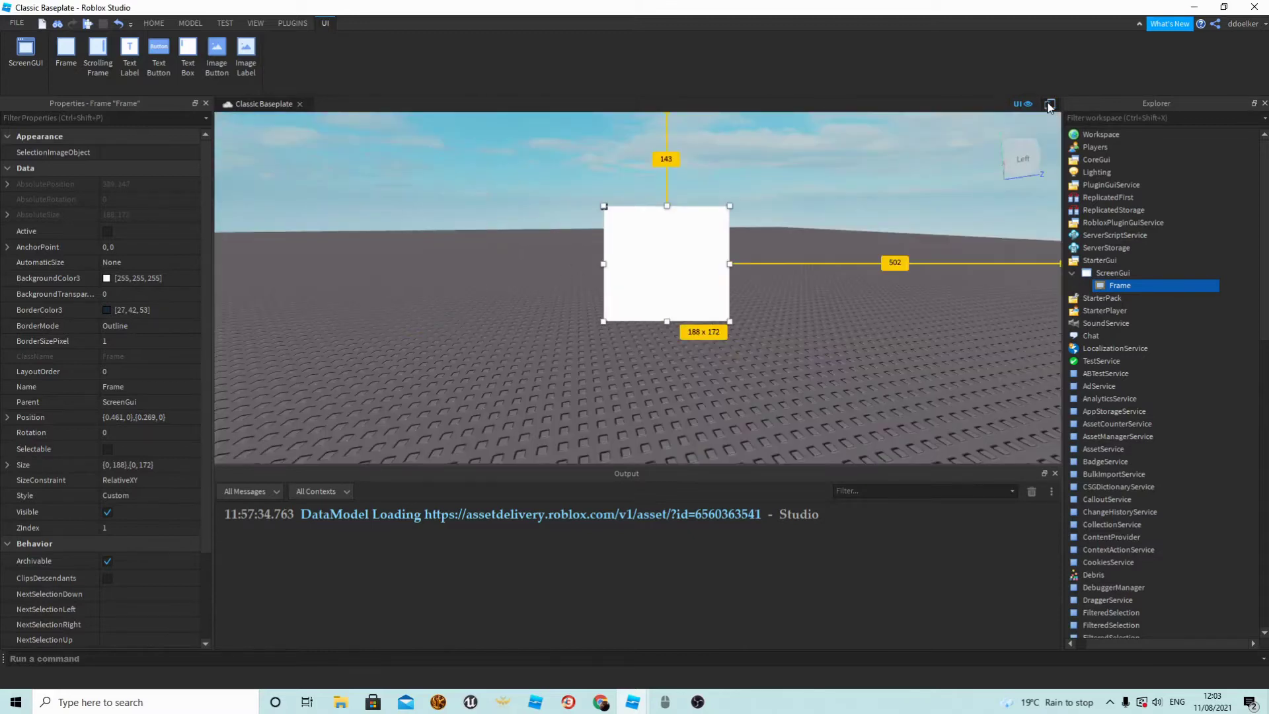
Step: Shift the Frame down and to the left, and delete the ScreenGui that contains it
drag(675, 267, 627, 315)
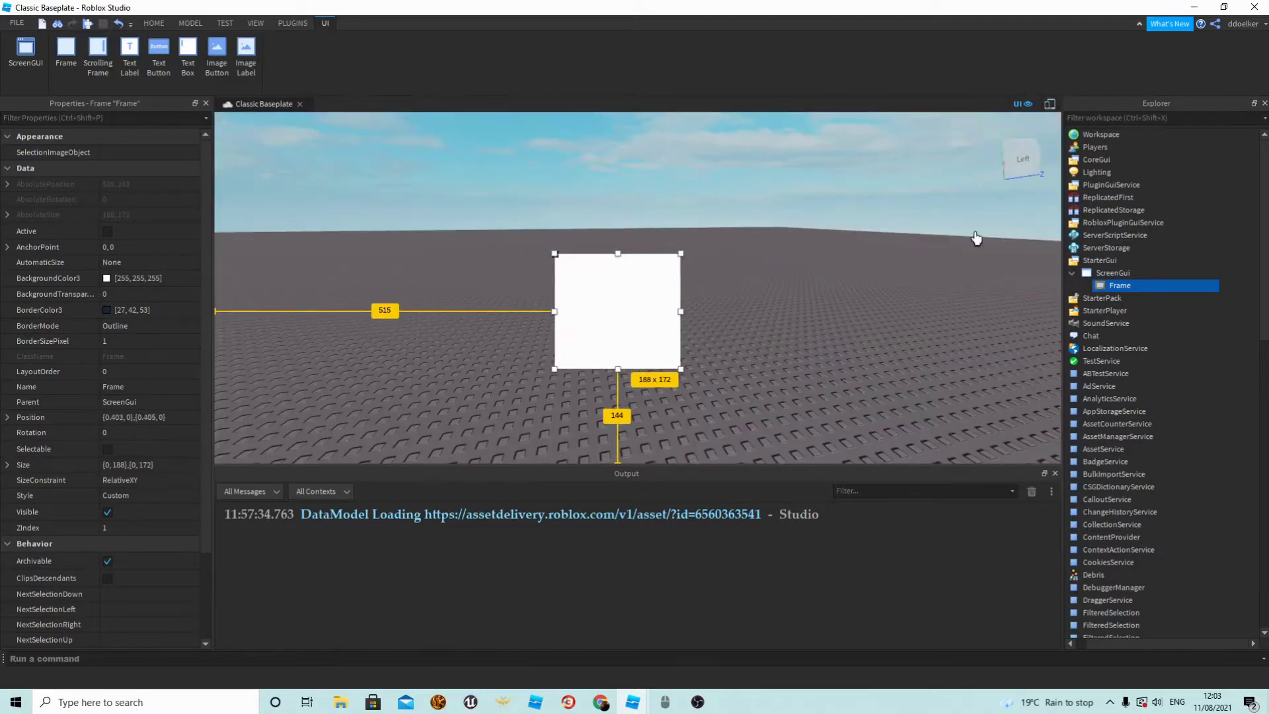
click(1109, 272)
key(Delete)
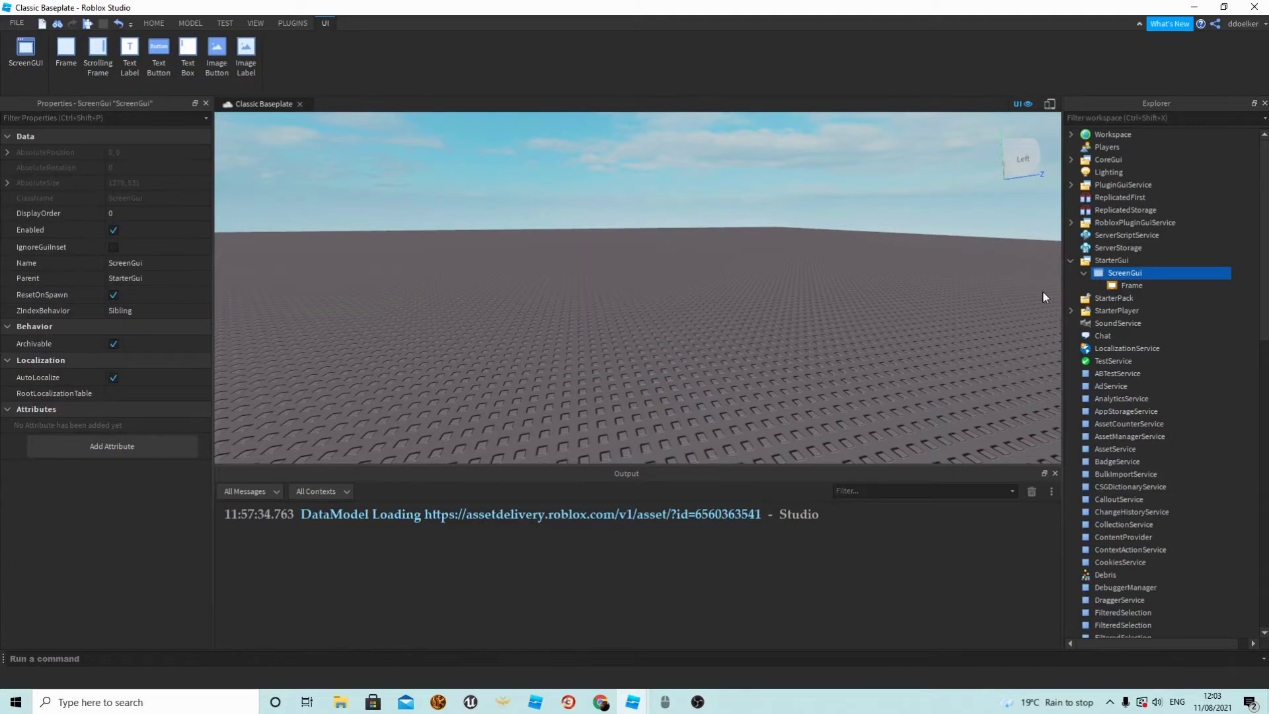
right_drag(743, 268, 766, 233)
scroll(768, 254, down, 8)
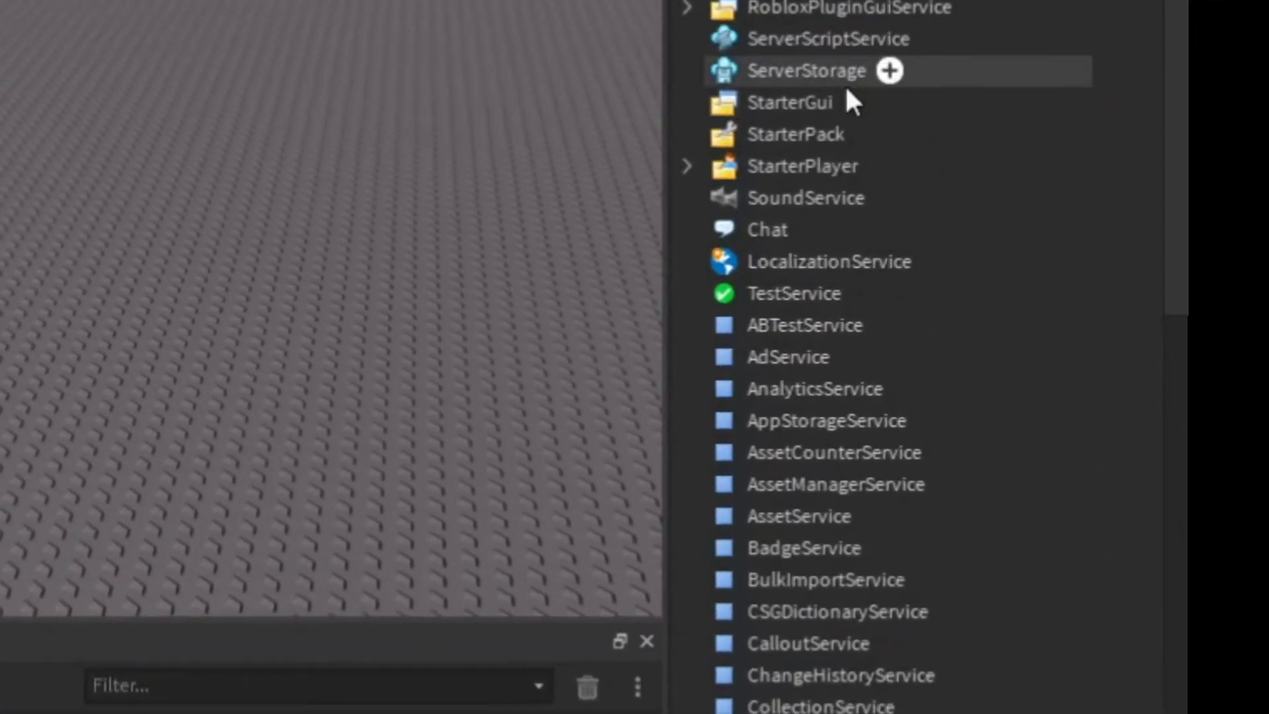
Step: Insert a new ScreenGui into StarterGui
click(856, 102)
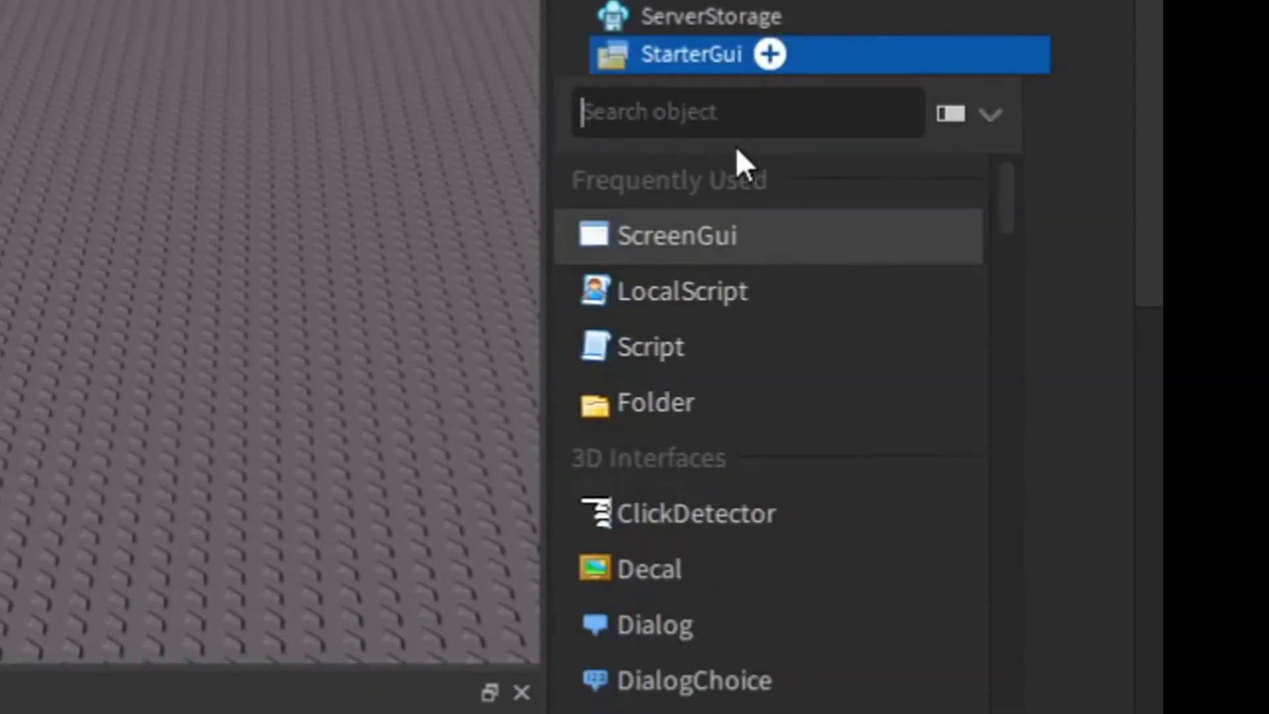
click(651, 249)
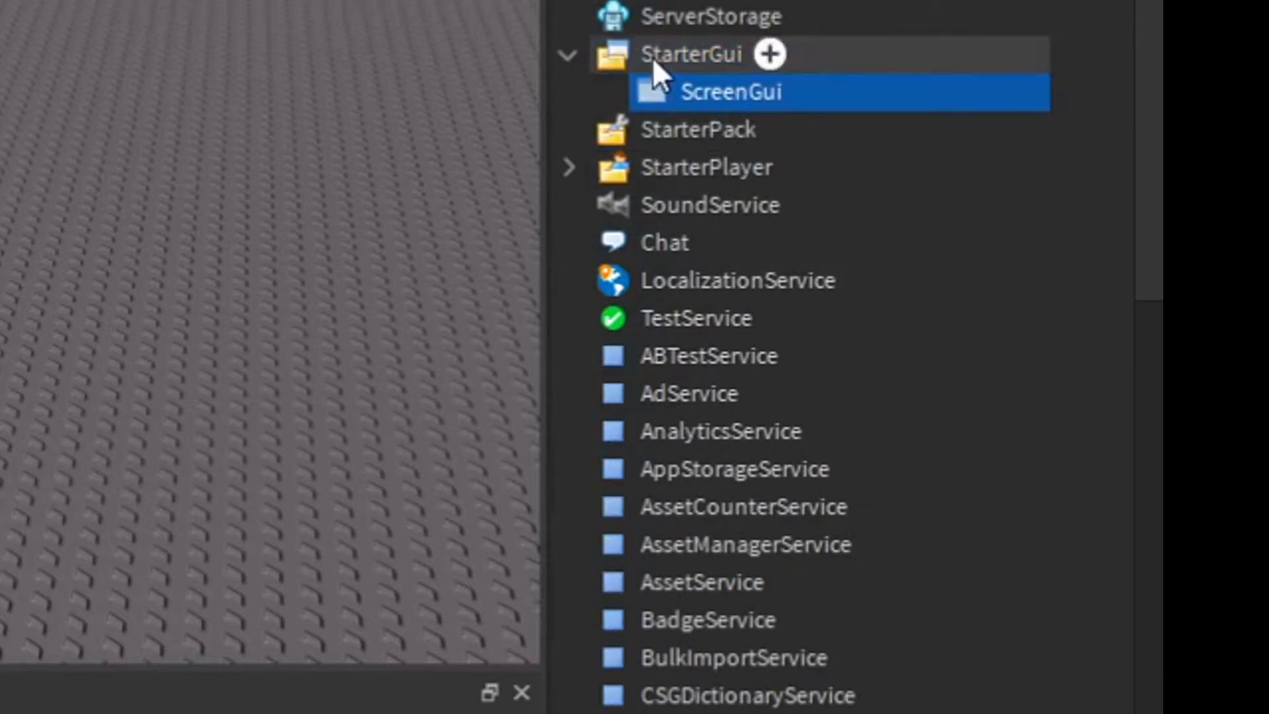
scroll(29, 124, up, 5)
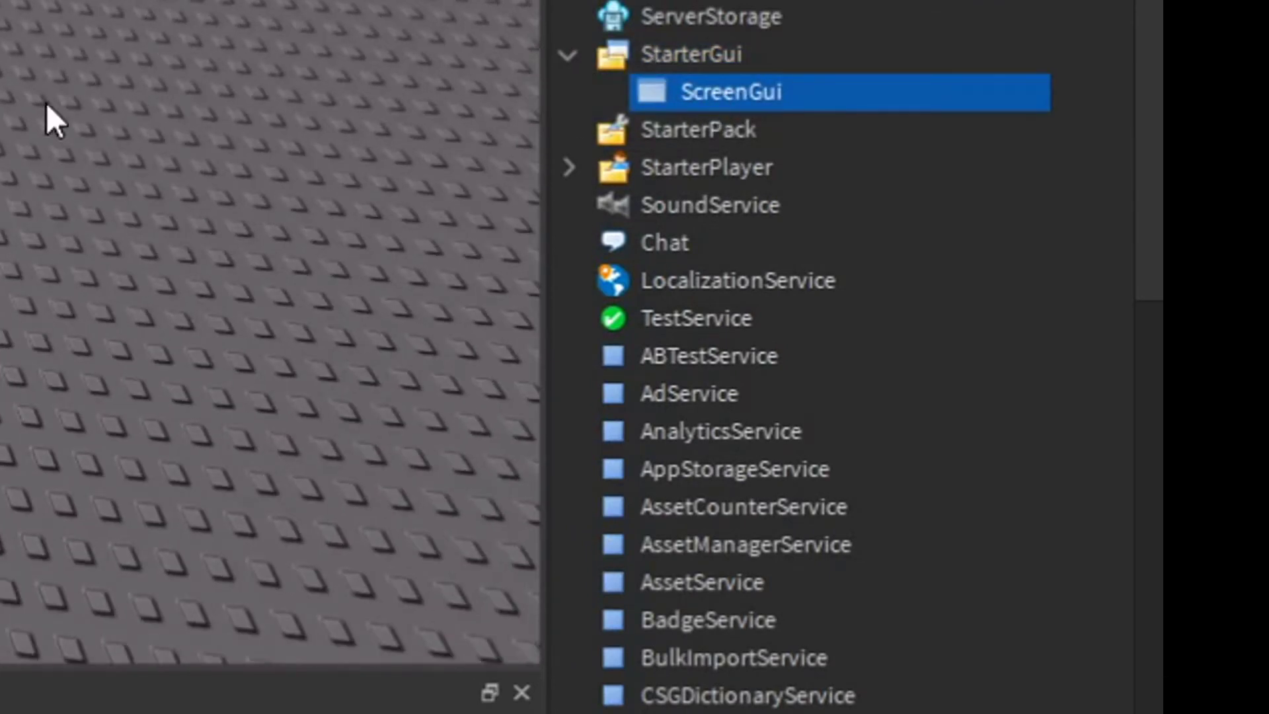
scroll(82, 136, down, 5)
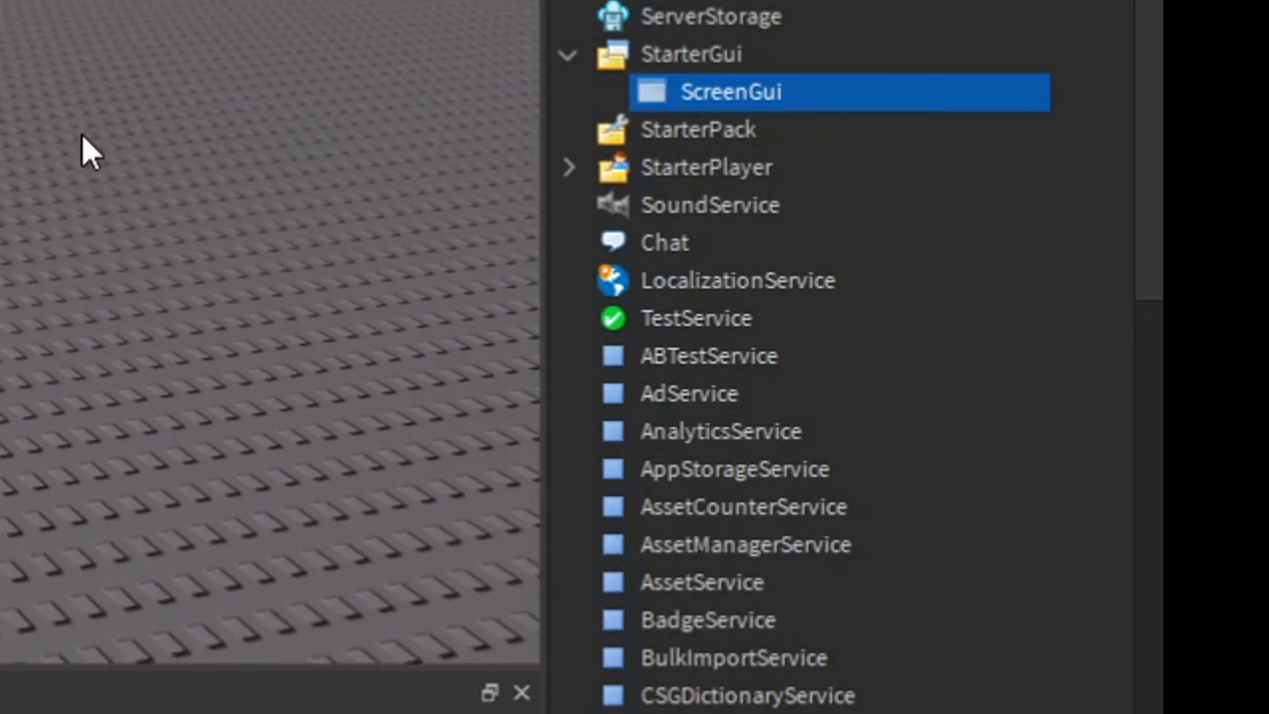
scroll(82, 134, up, 5)
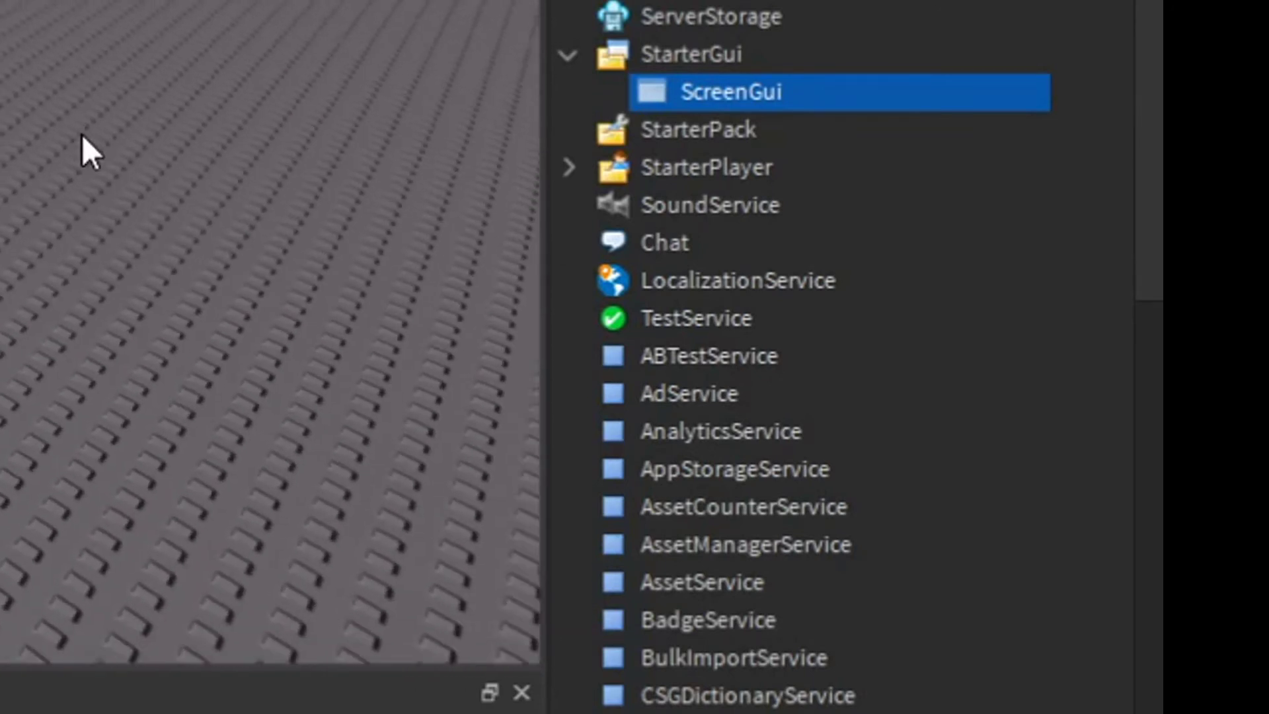
scroll(82, 135, up, 5)
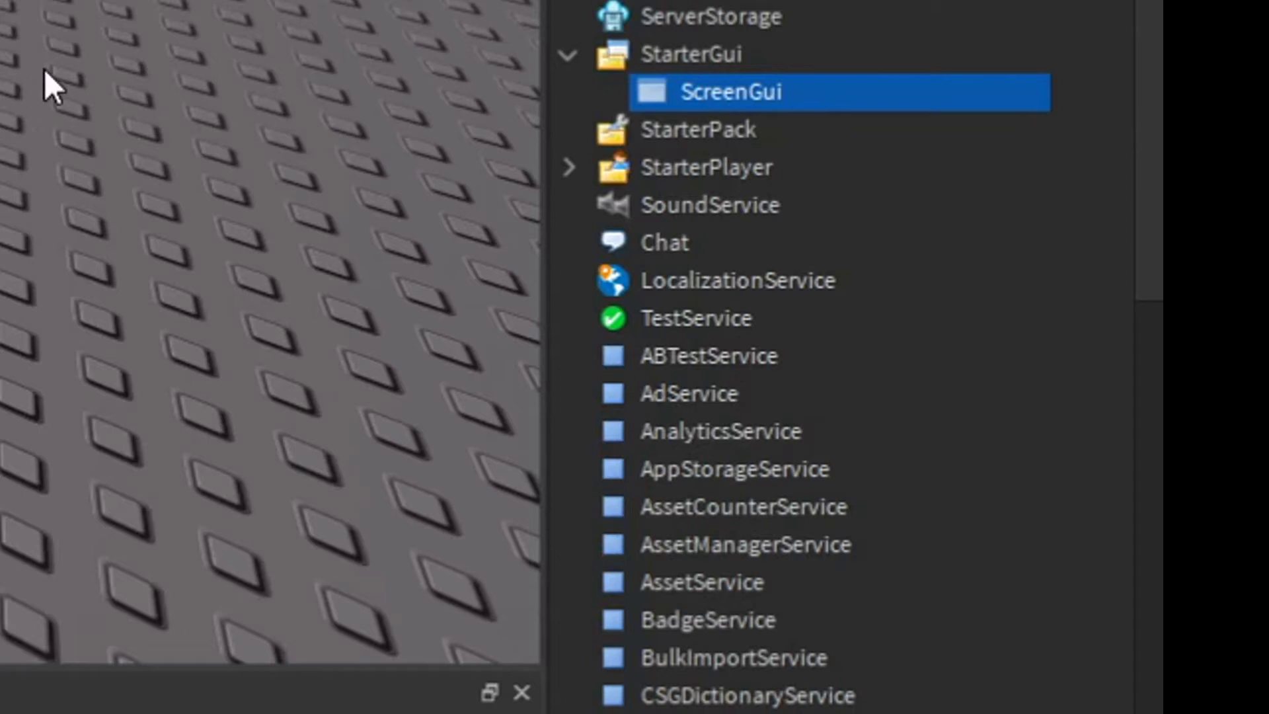
click(654, 70)
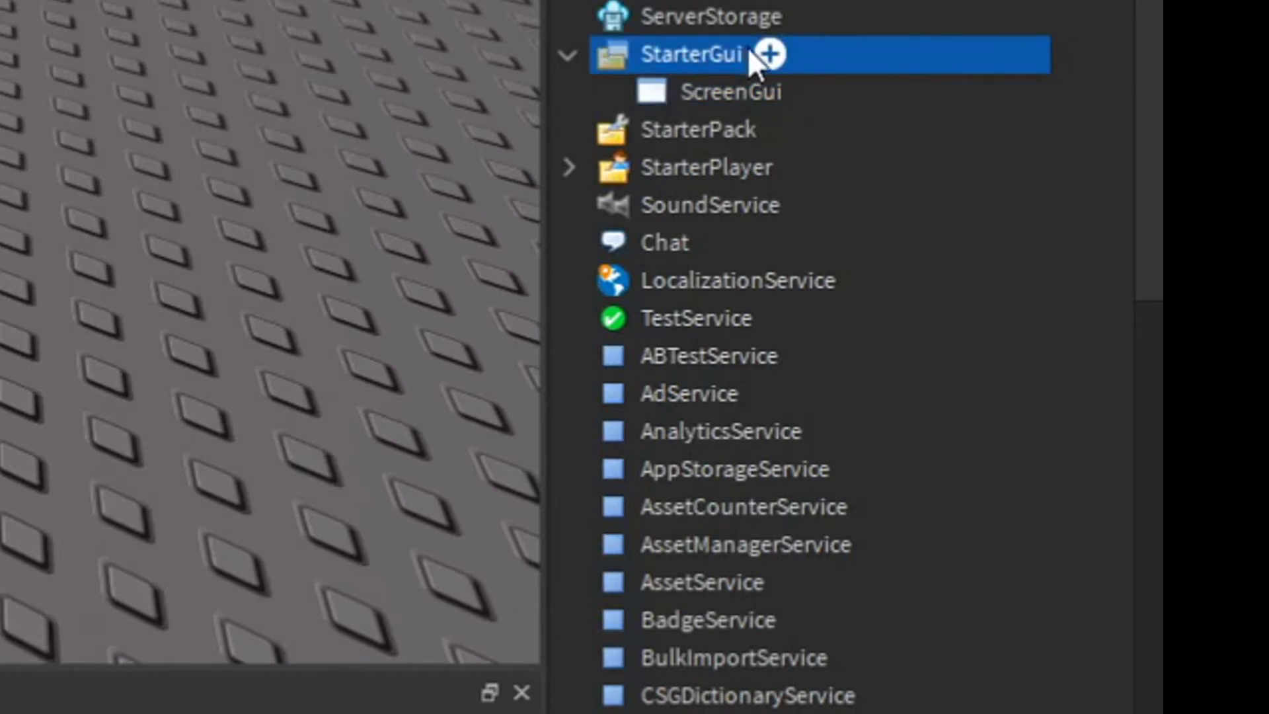
double_click(727, 55)
drag(706, 58, 801, 61)
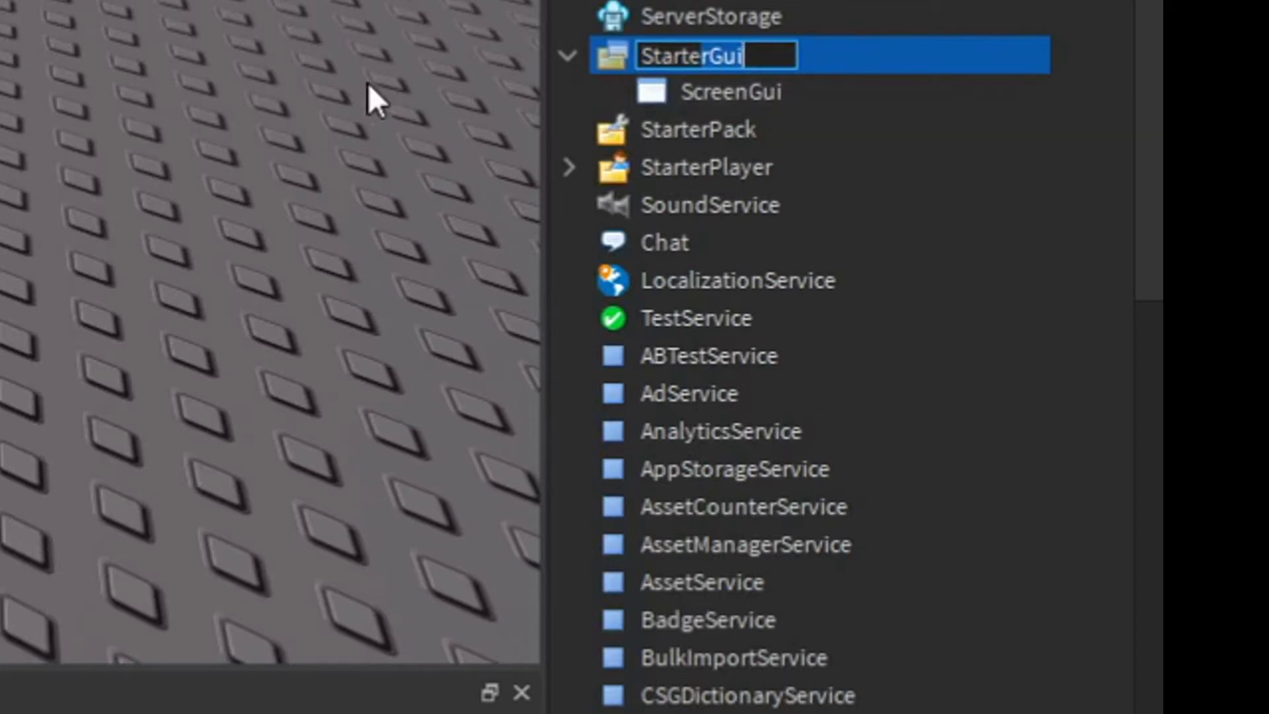
key(Escape)
click(306, 93)
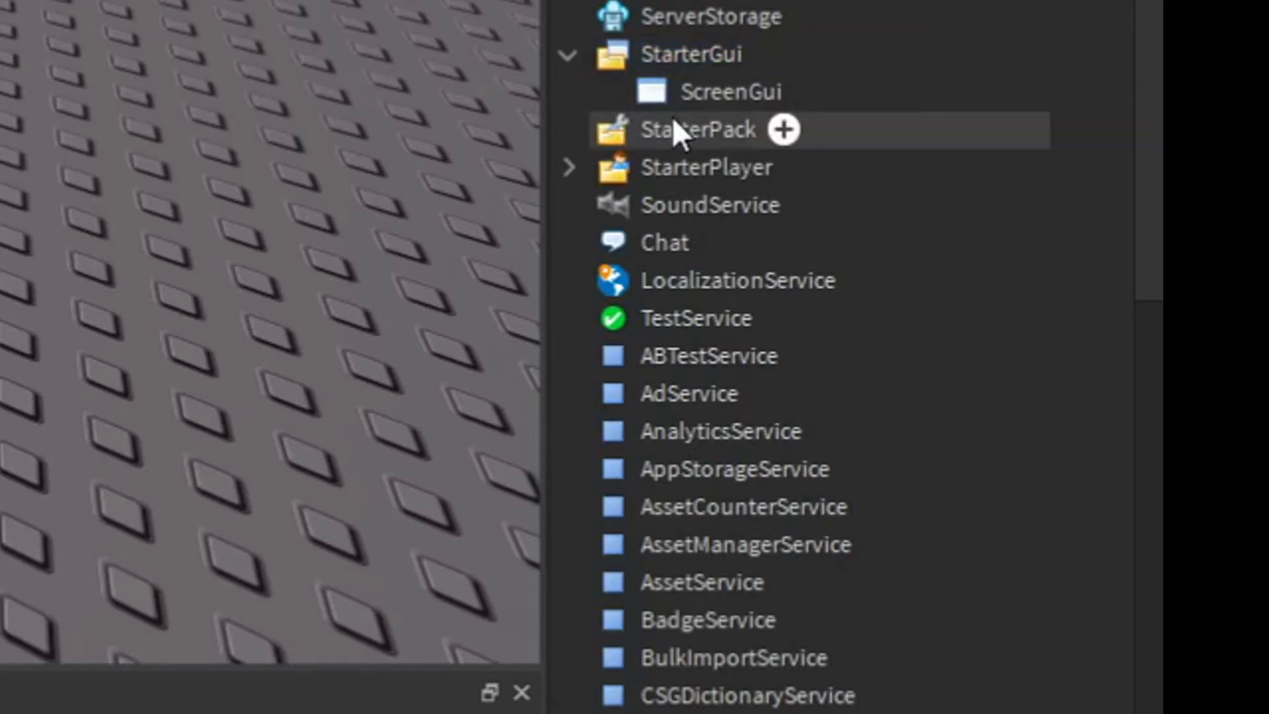
Step: Insert a Frame into the new ScreenGui
click(724, 105)
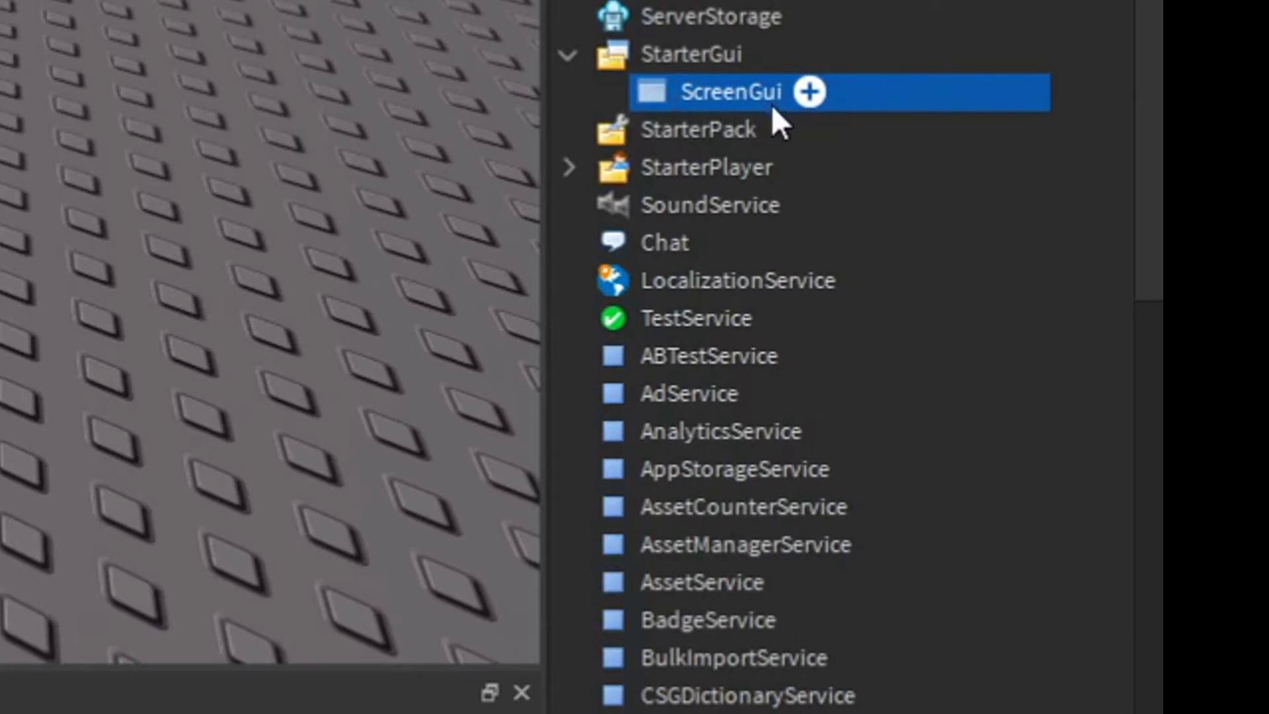
click(808, 99)
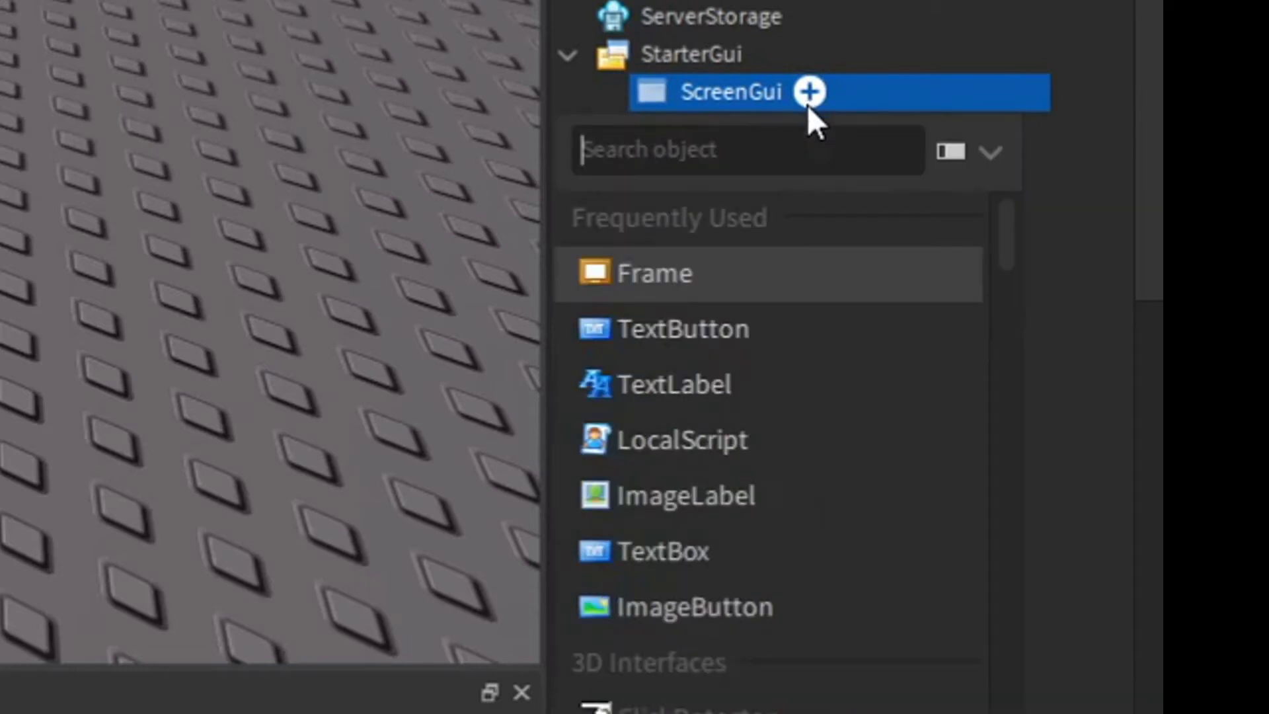
click(691, 281)
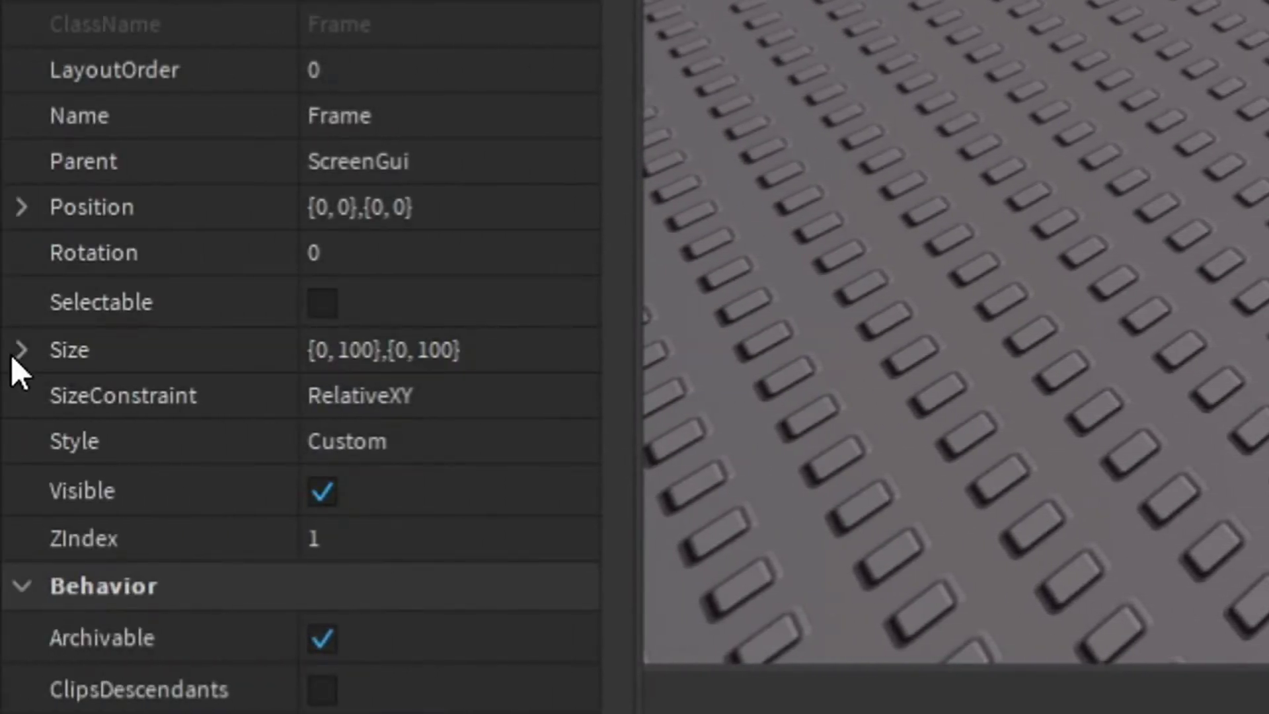
Step: Expand the Frame's Size property and its X and Y components to show their Scale and Offset values
click(12, 354)
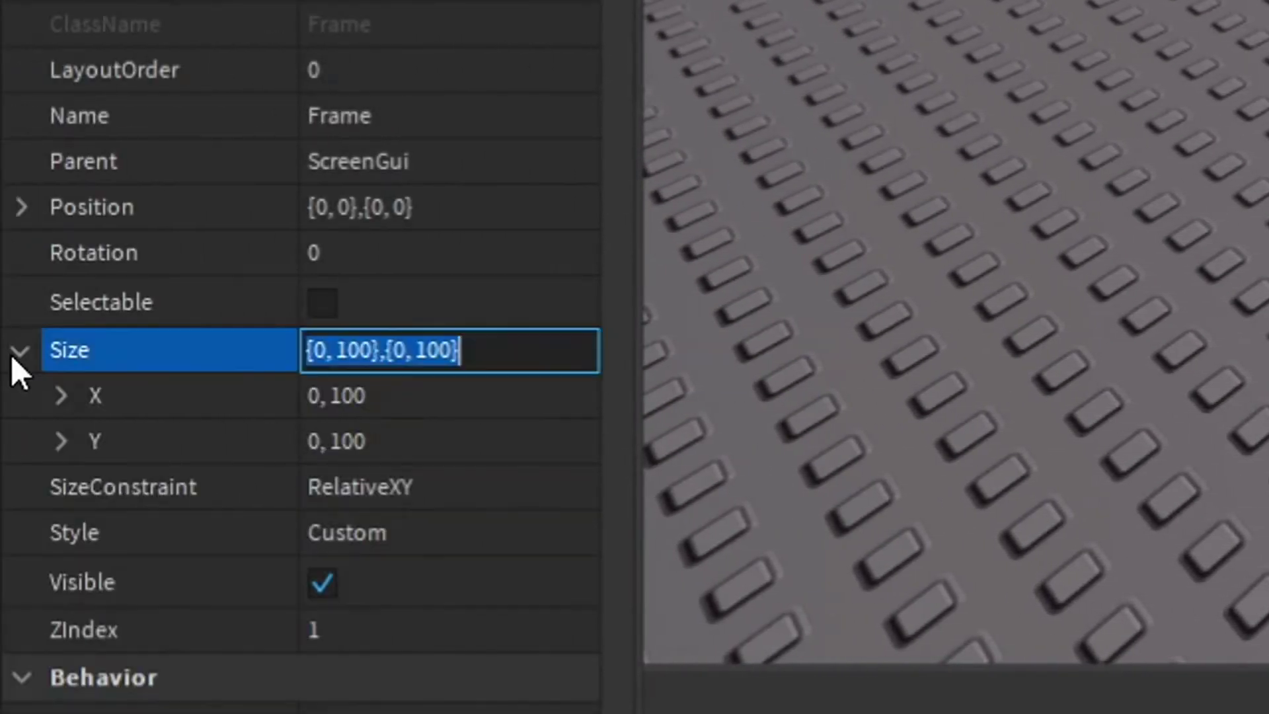
click(65, 402)
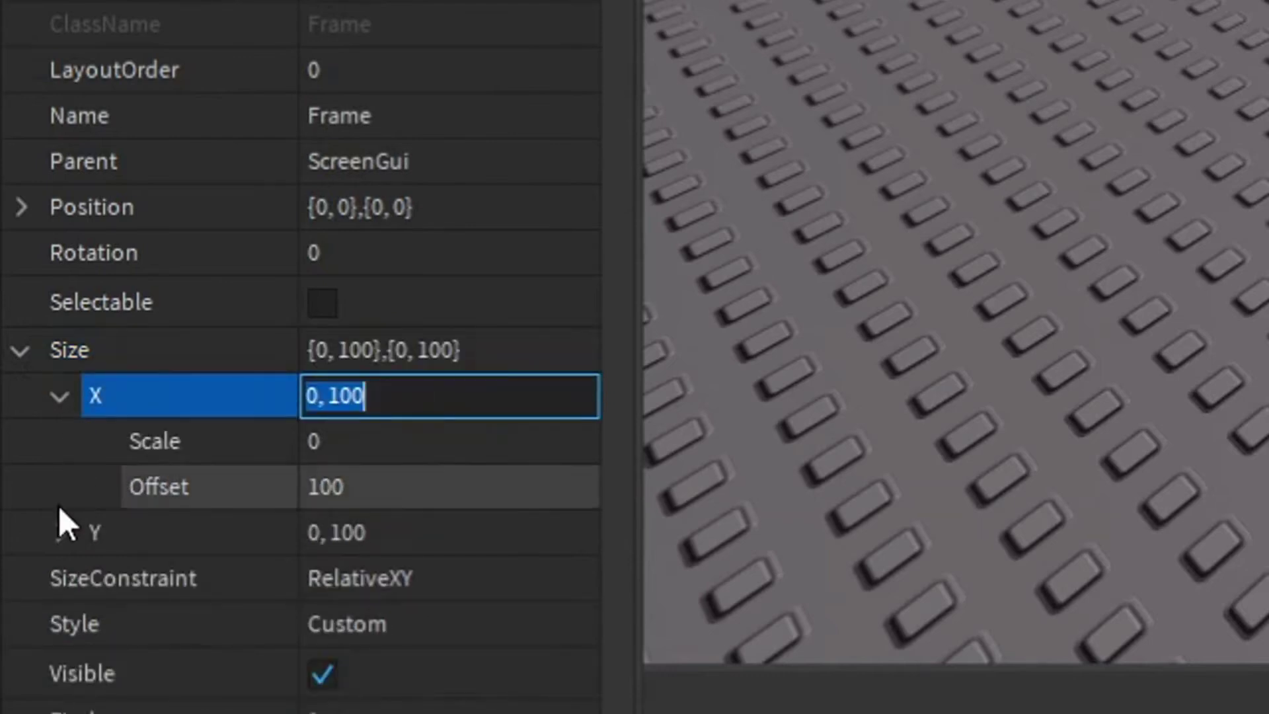
click(60, 530)
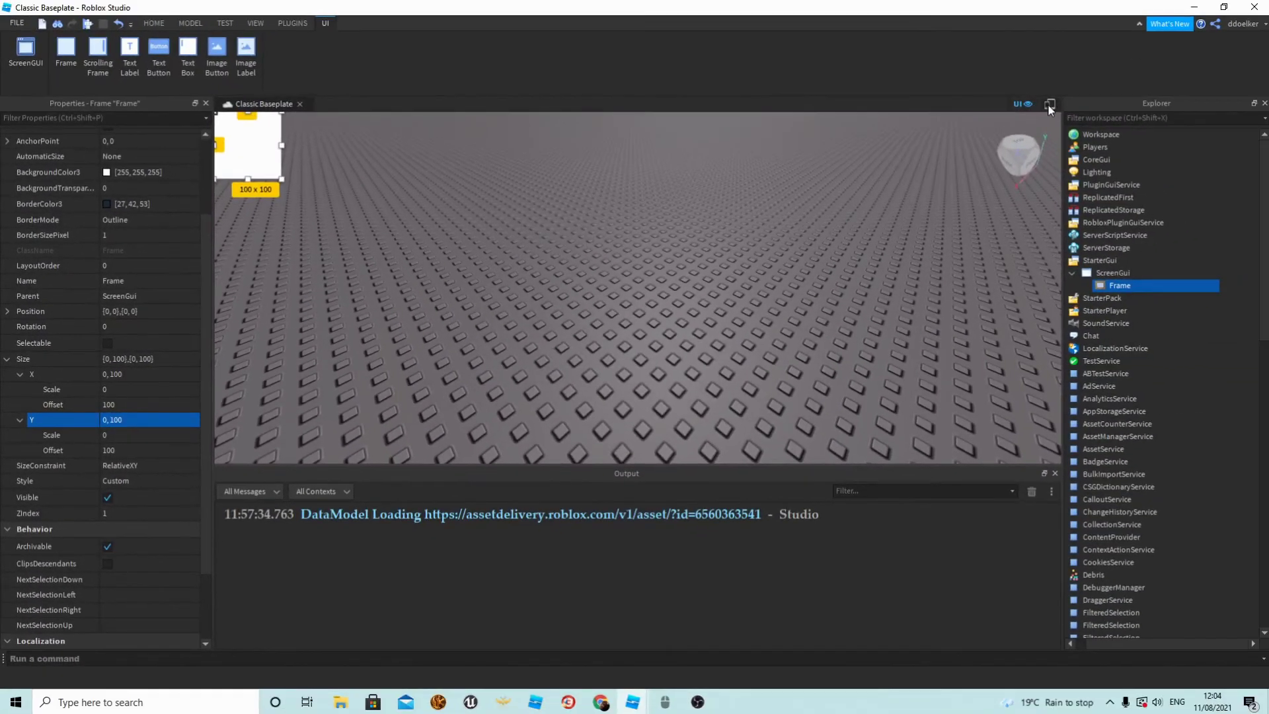
Step: Switch the iPhone 4S emulation on and off repeatedly to compare how the offset-sized Frame fills each screen
click(1050, 105)
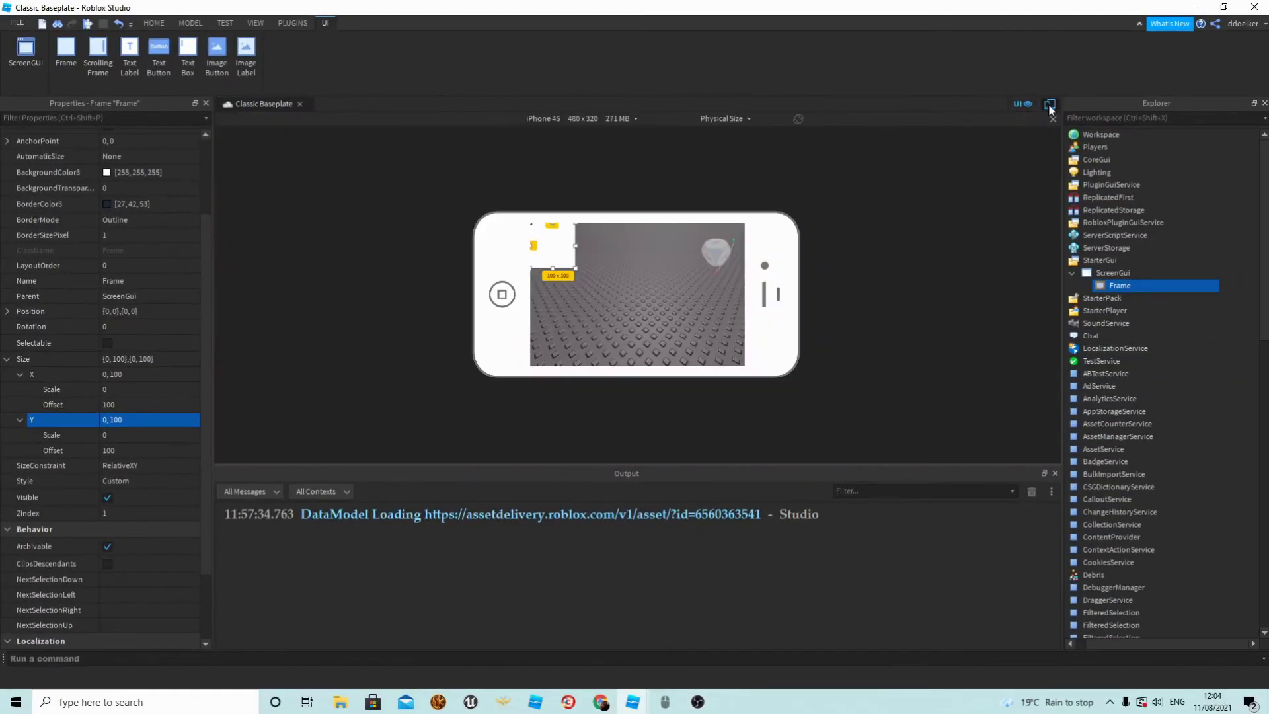
click(1050, 105)
click(1050, 104)
click(1050, 104)
click(1050, 105)
click(1050, 104)
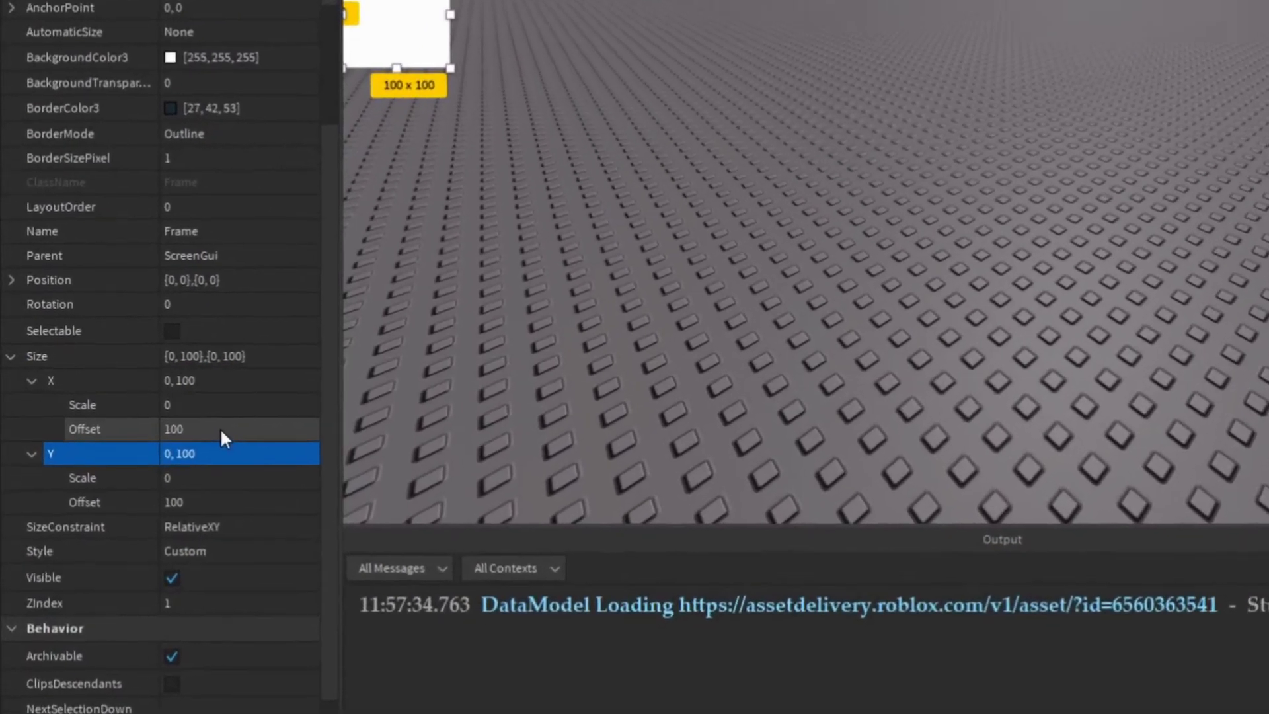
Step: Re-enter 100 as the X Offset of the Frame's Size
click(173, 418)
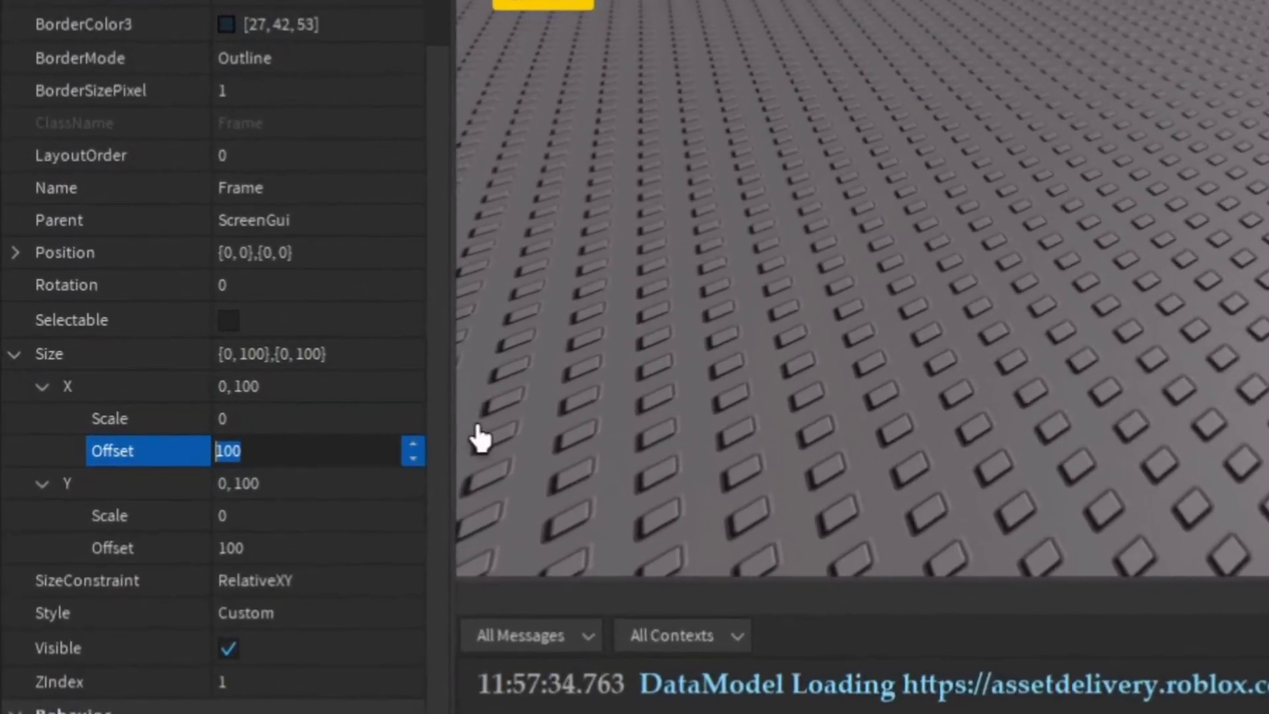
key(BackSpace)
text(100)
key(Return)
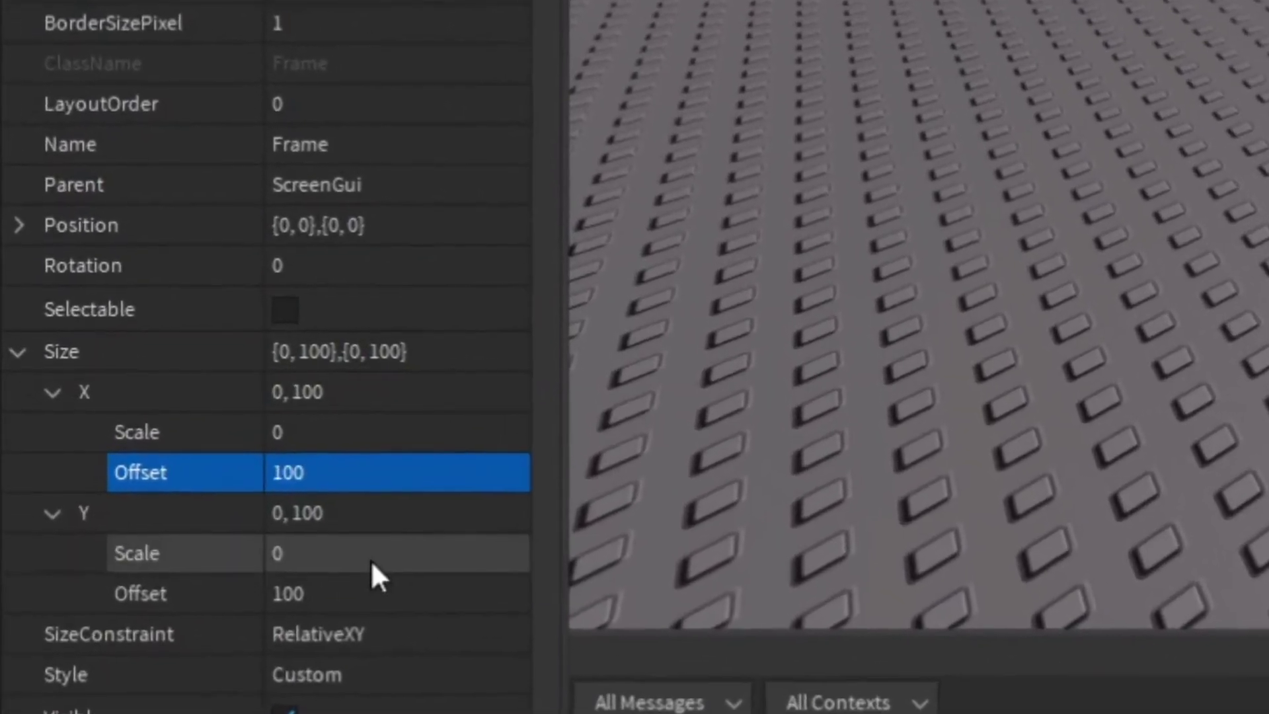
Step: Set both the Y Offset and the X Offset of the Frame's Size to 0
click(375, 631)
key(BackSpace)
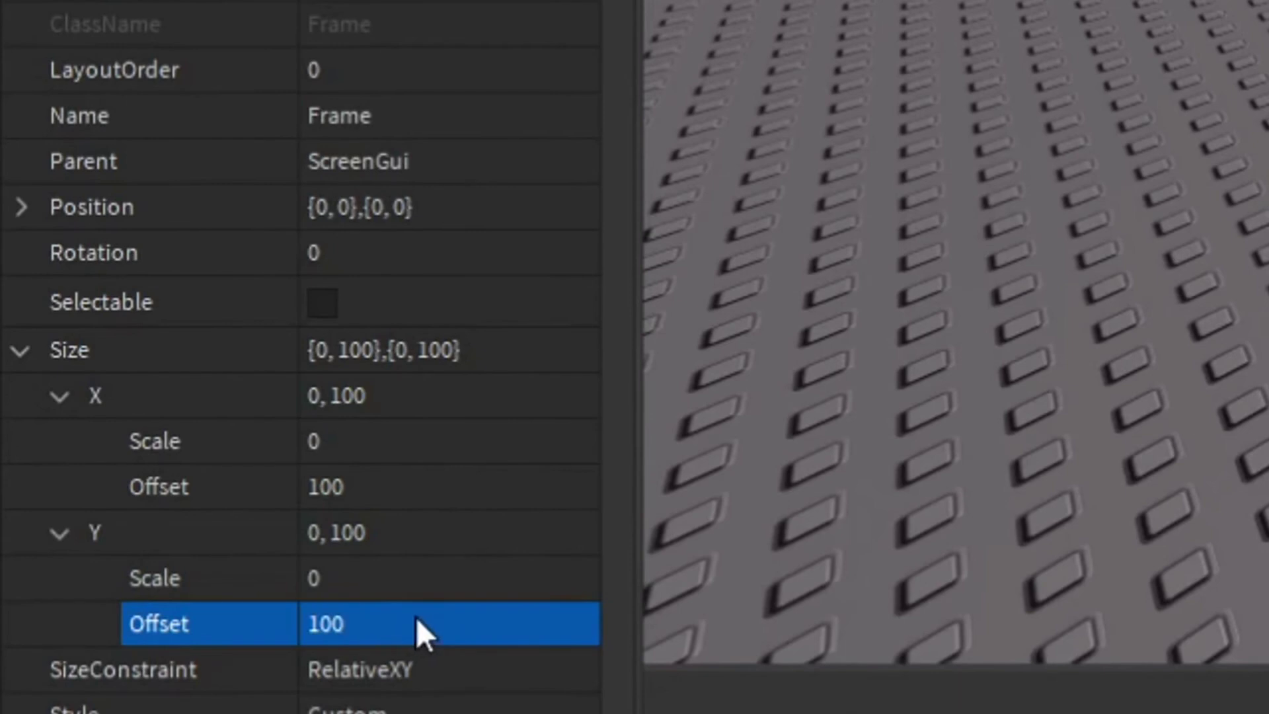
click(417, 618)
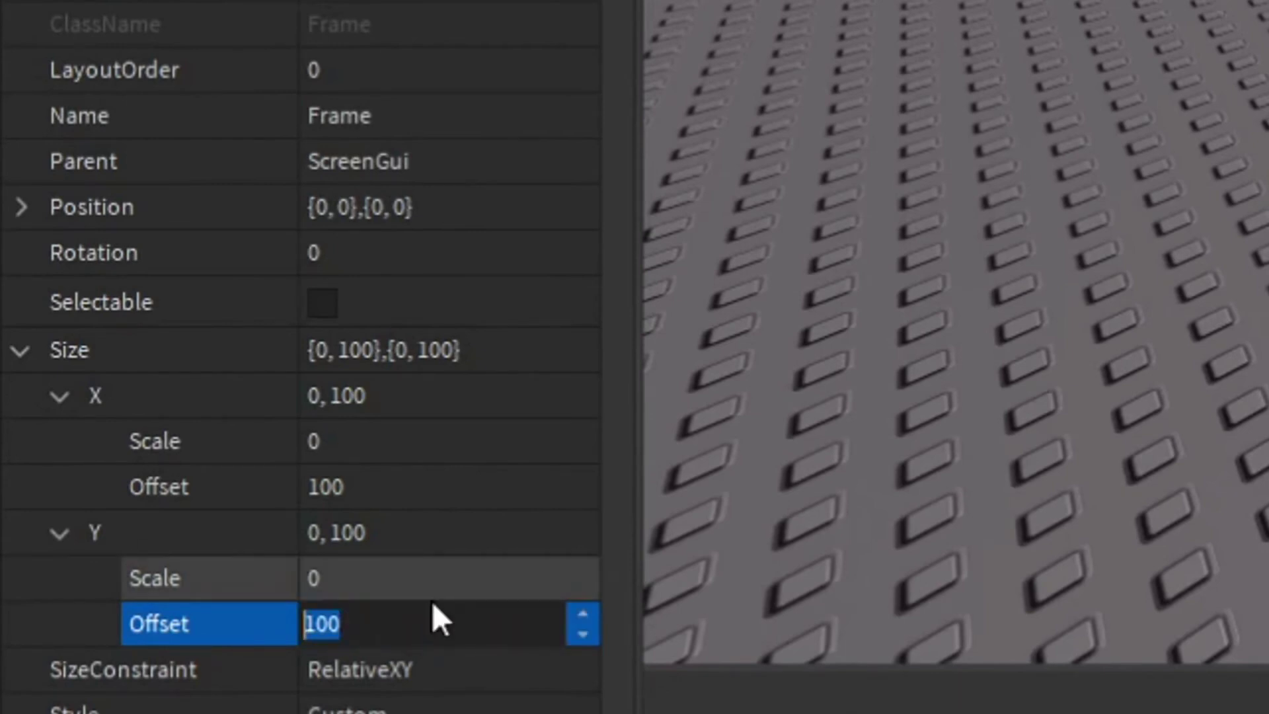
text(0)
key(Return)
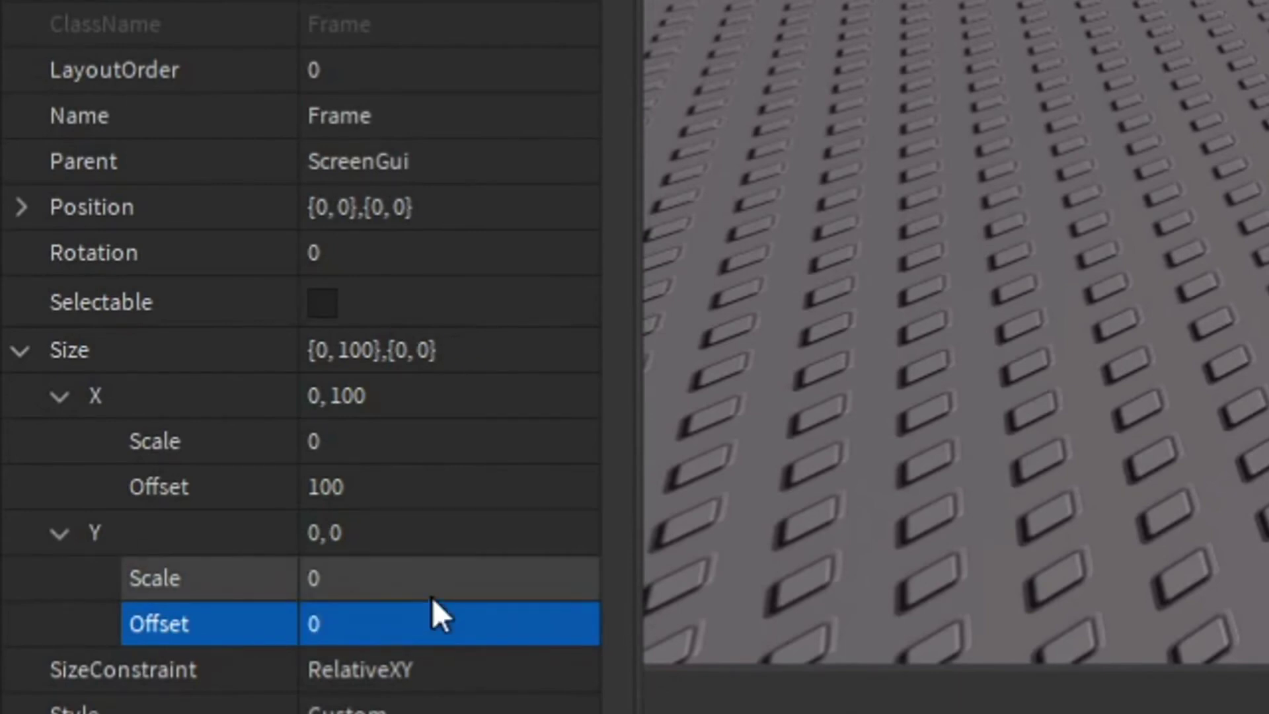
click(429, 487)
text(0)
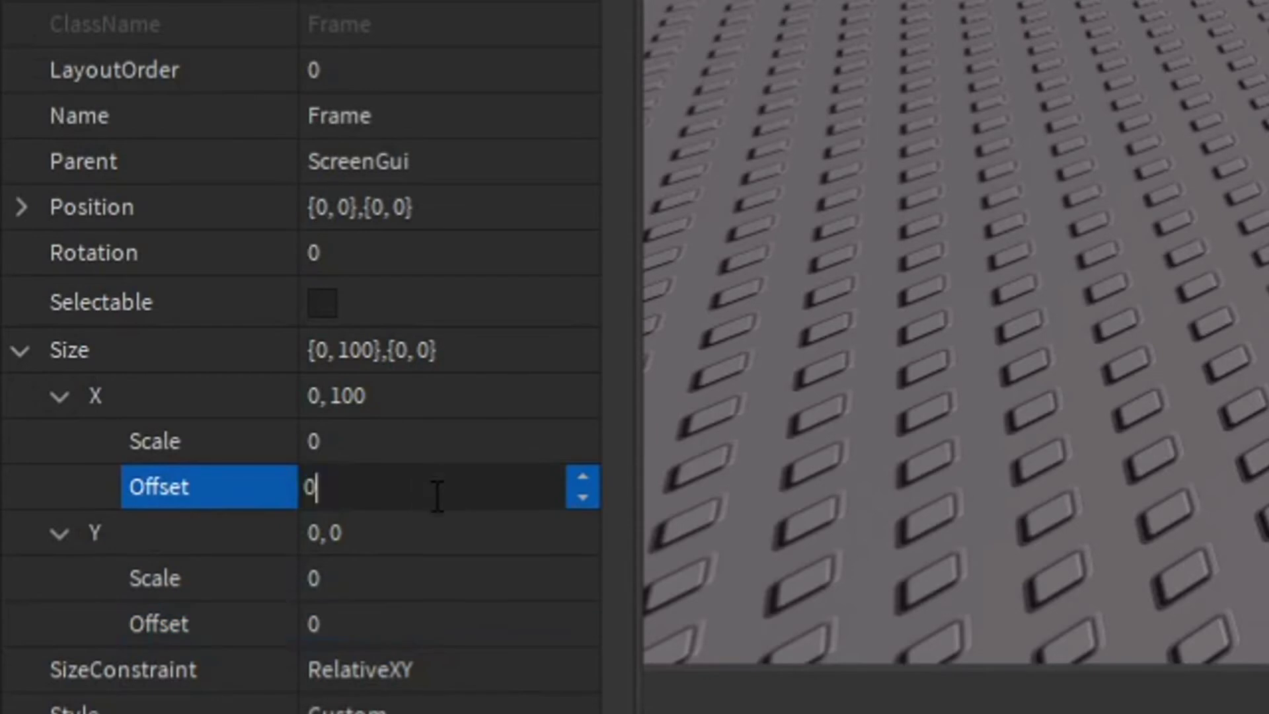
key(Return)
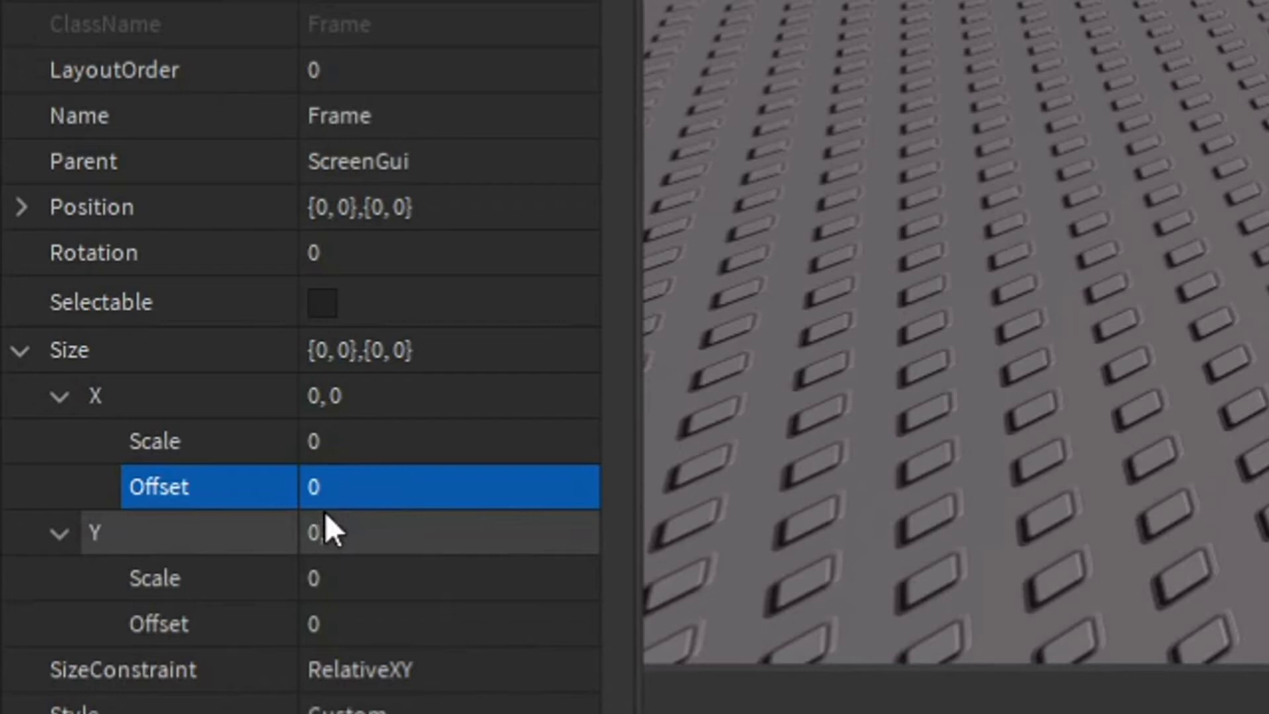
Step: Set the X Scale and Y Scale of the Frame's Size to 0.5 each
click(405, 443)
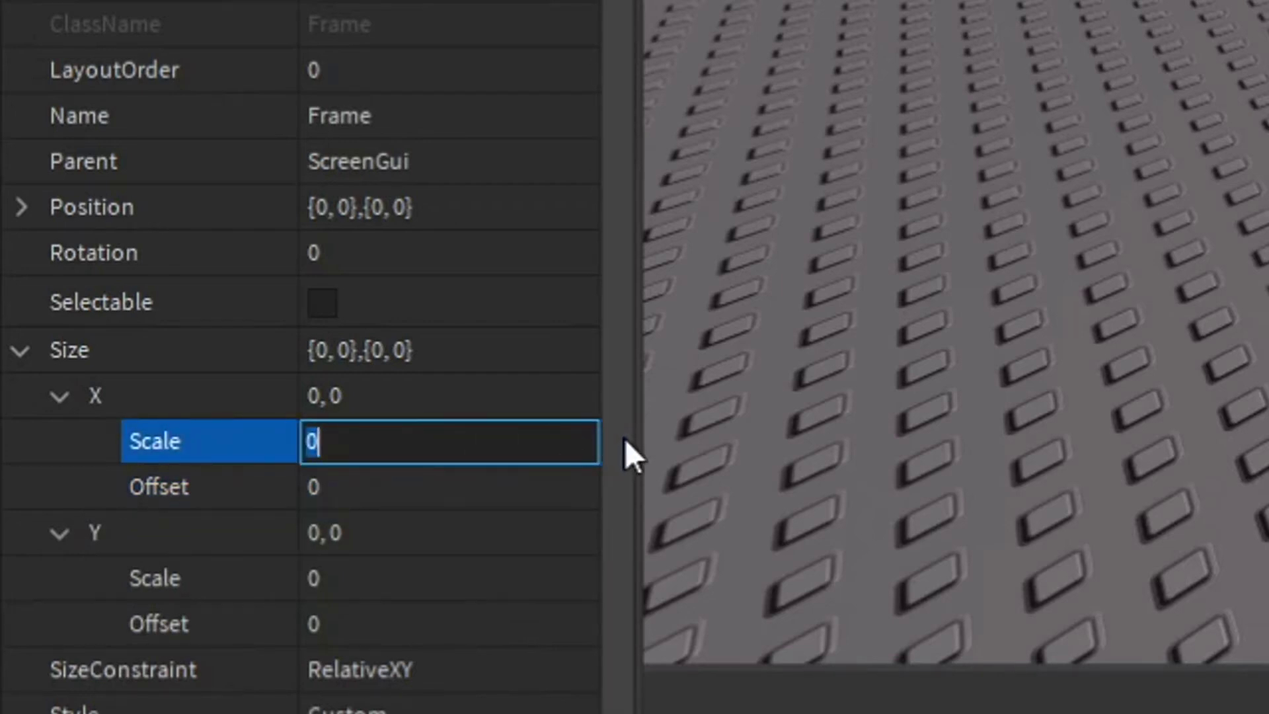
text(0.5)
key(Return)
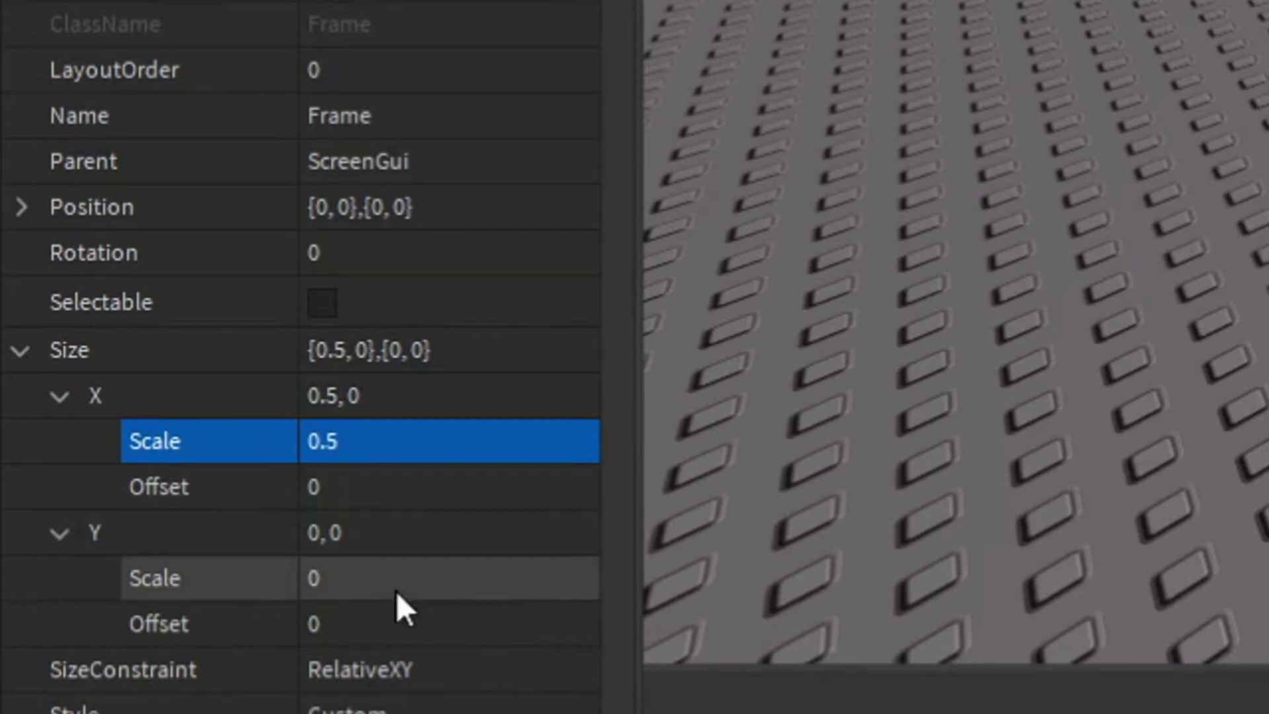
click(419, 581)
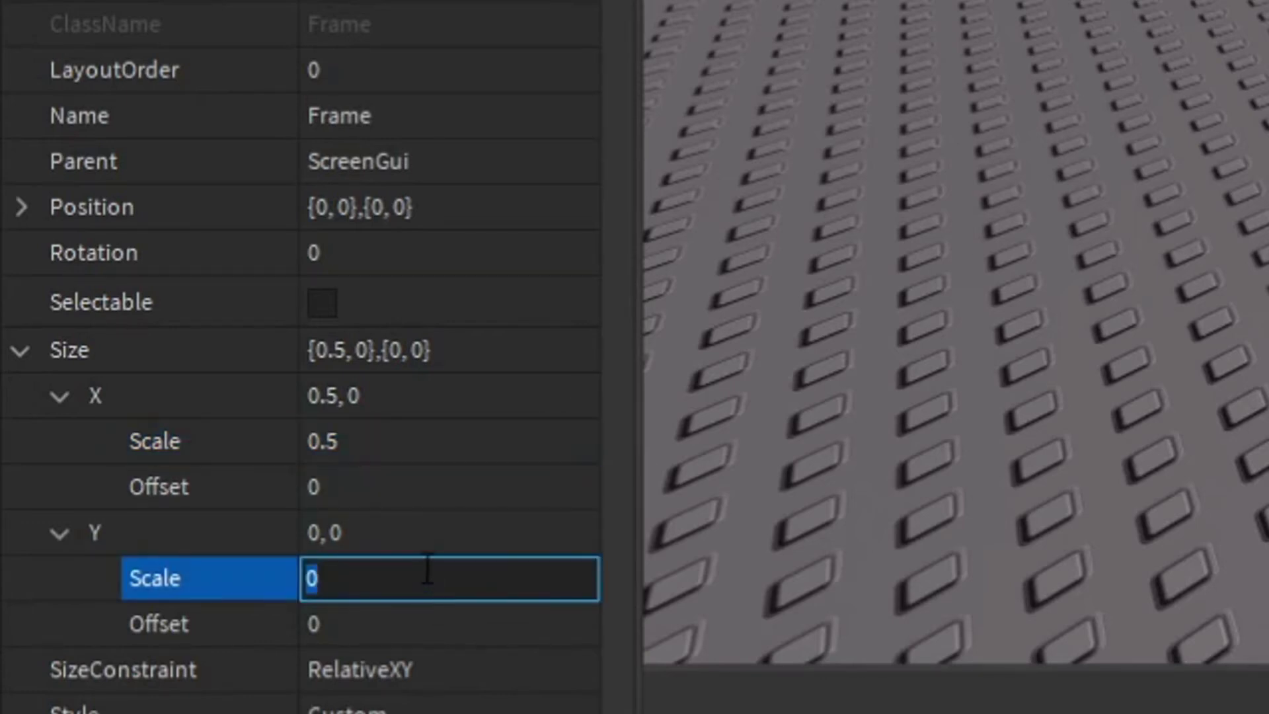
text(0.5)
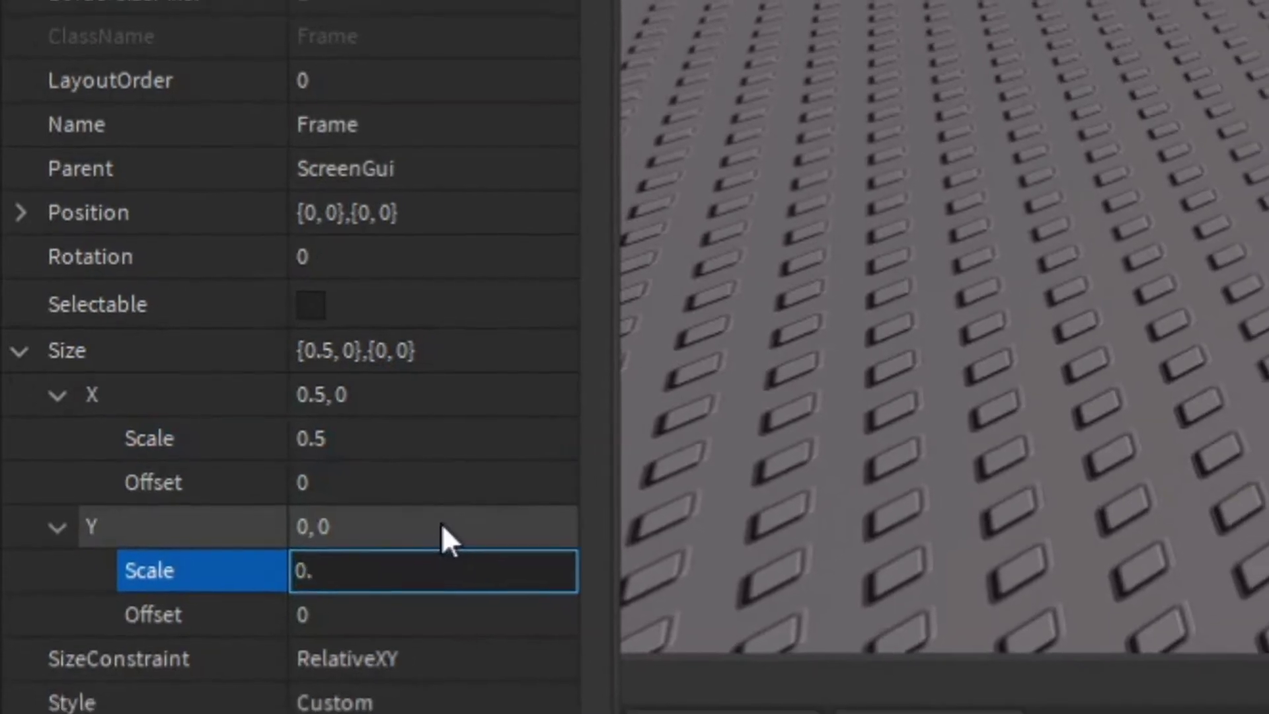
key(Return)
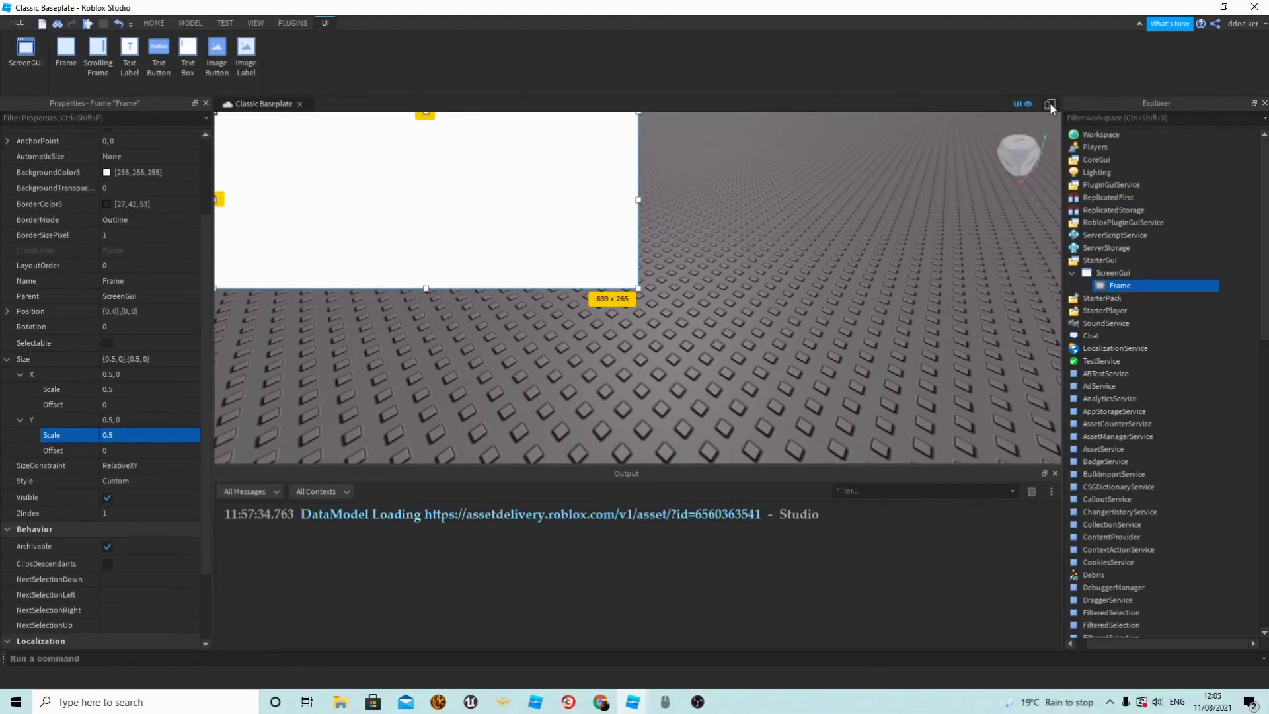
Step: Compare how the scale-sized Frame fills the emulated iPhone 4S screen and the normal viewport
click(1243, 58)
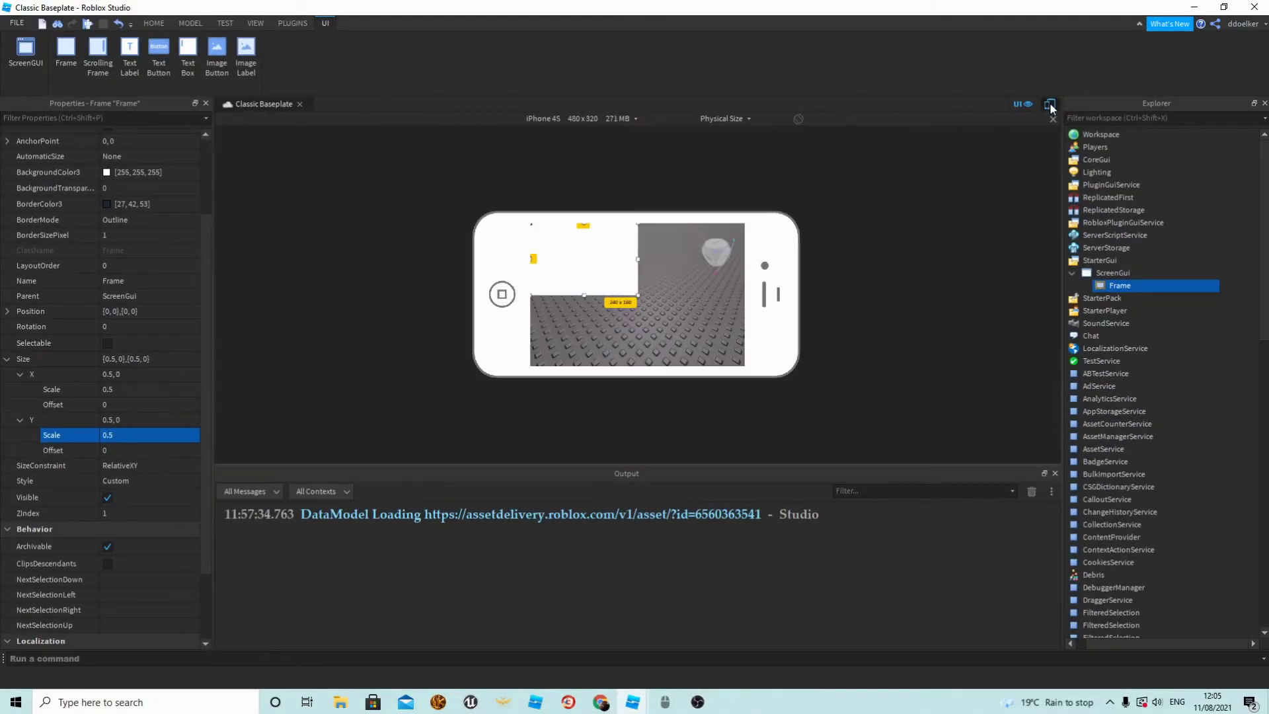
click(1050, 105)
click(1051, 106)
click(1050, 105)
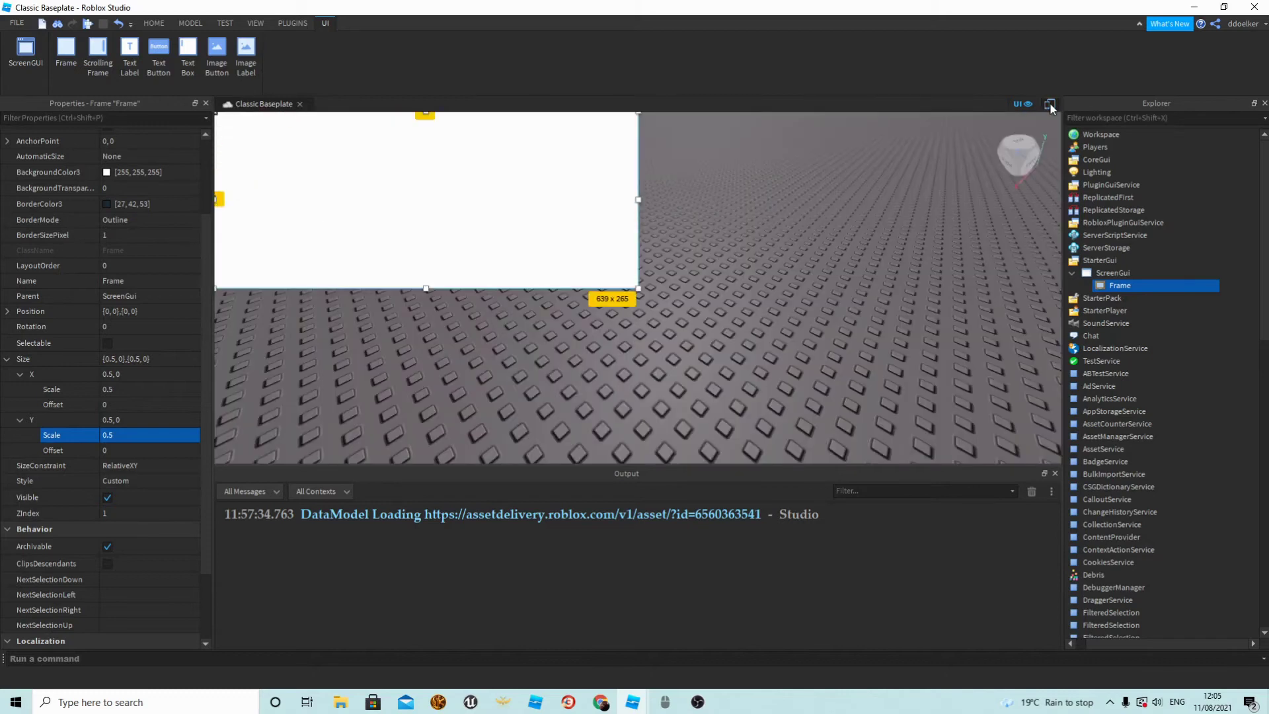
click(1050, 106)
click(1050, 106)
click(1051, 104)
click(1054, 99)
click(1055, 97)
click(1055, 98)
Step: Enlarge the viewport by closing the Output, Properties and Explorer panels, showing how the Frame scales with it
drag(1062, 328, 1087, 358)
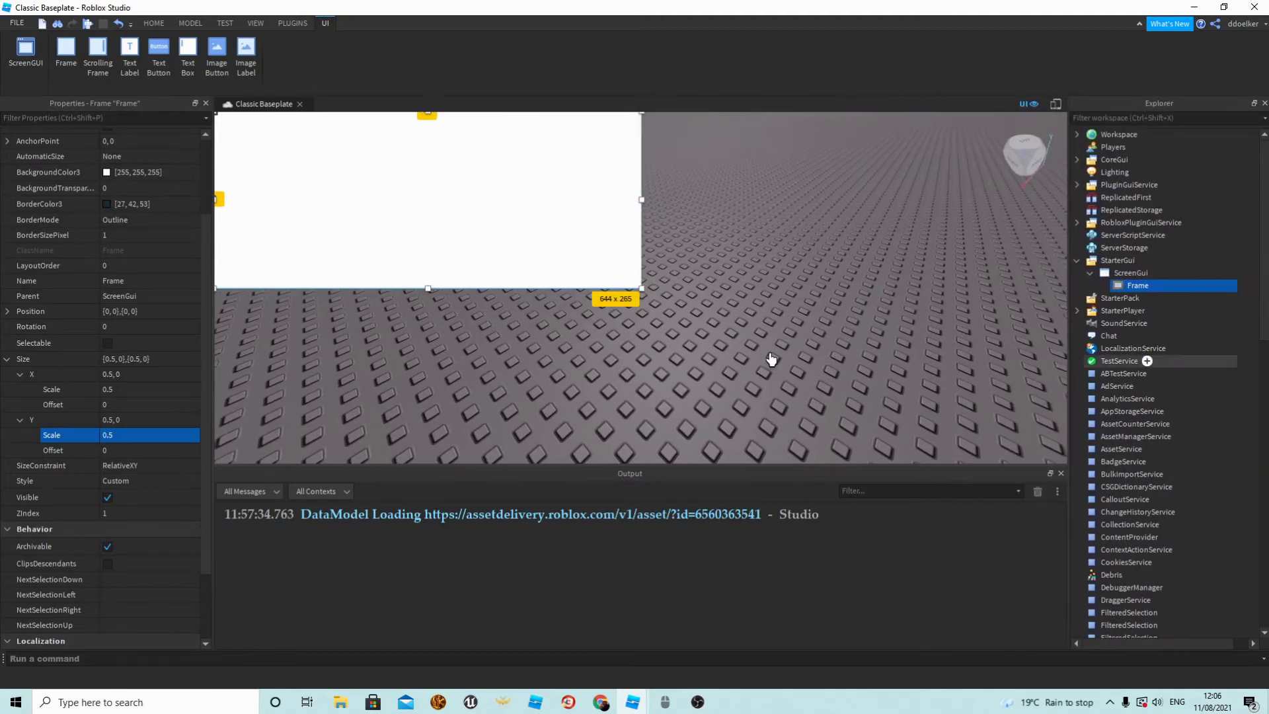
click(1060, 474)
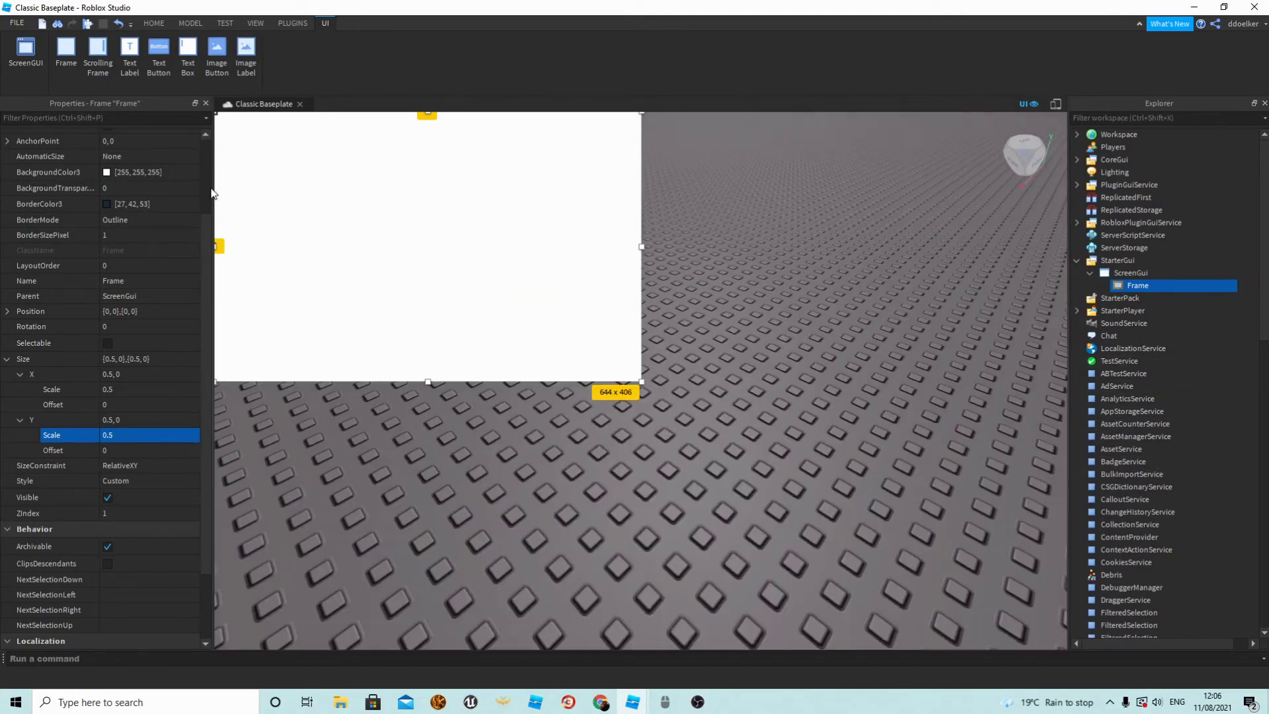
click(205, 104)
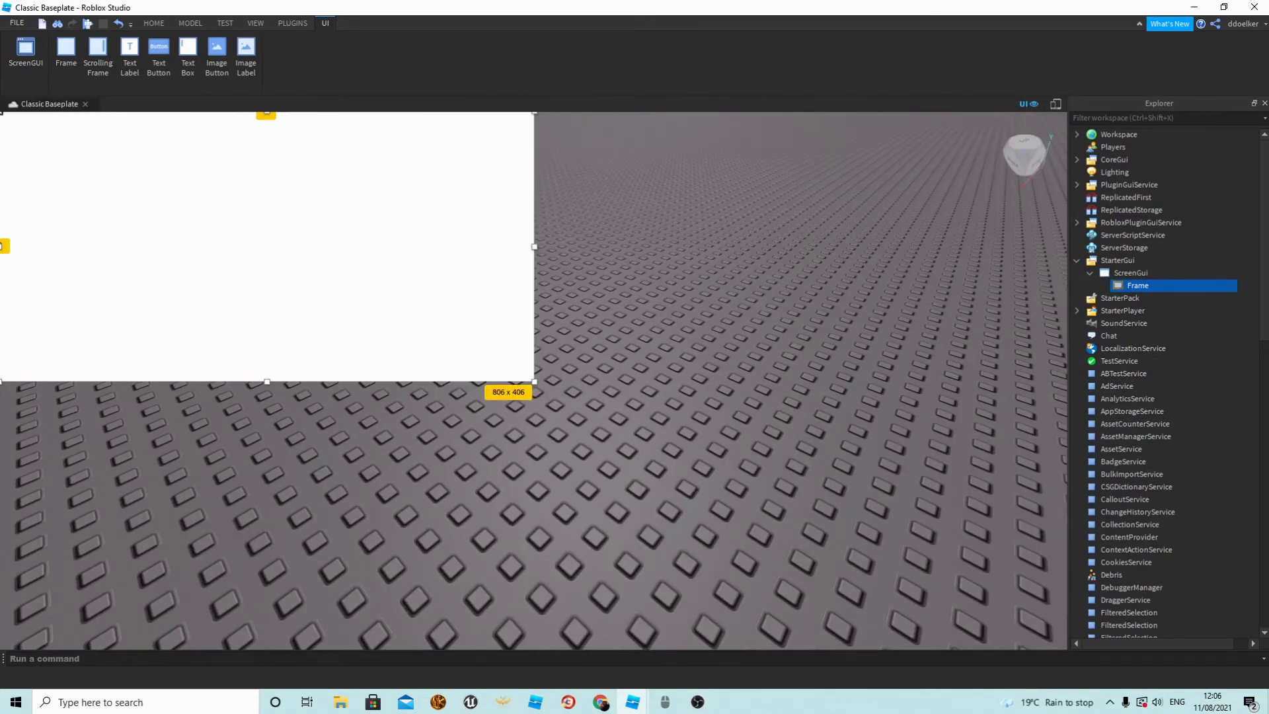
click(1264, 104)
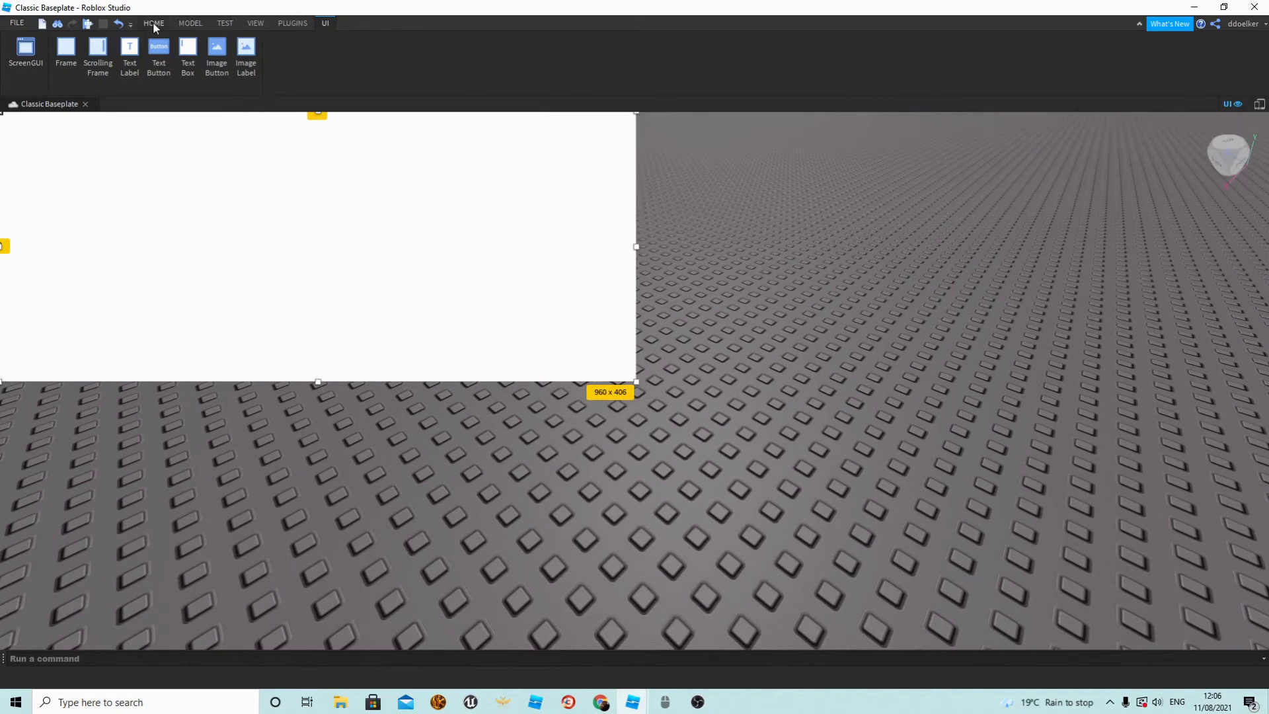
Step: Reopen the Properties panel, undock it and place it as a narrower floating window over the viewport, clear of the Frame
click(255, 23)
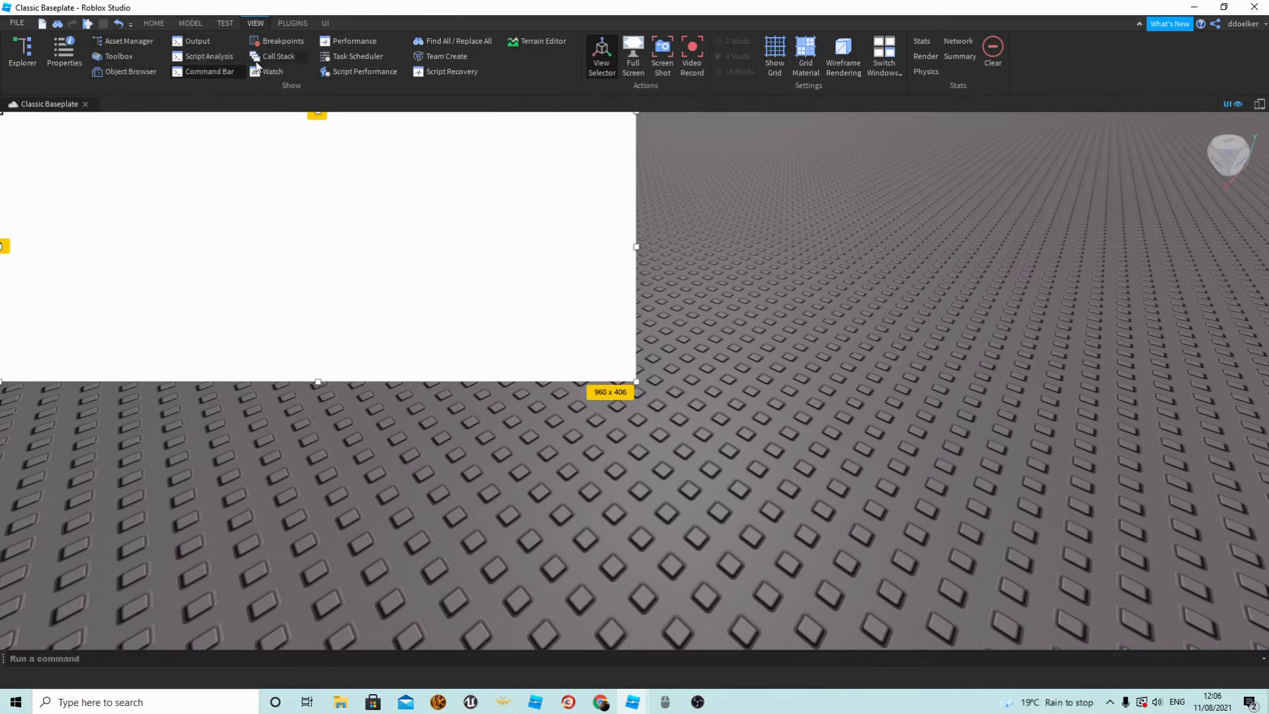
click(77, 54)
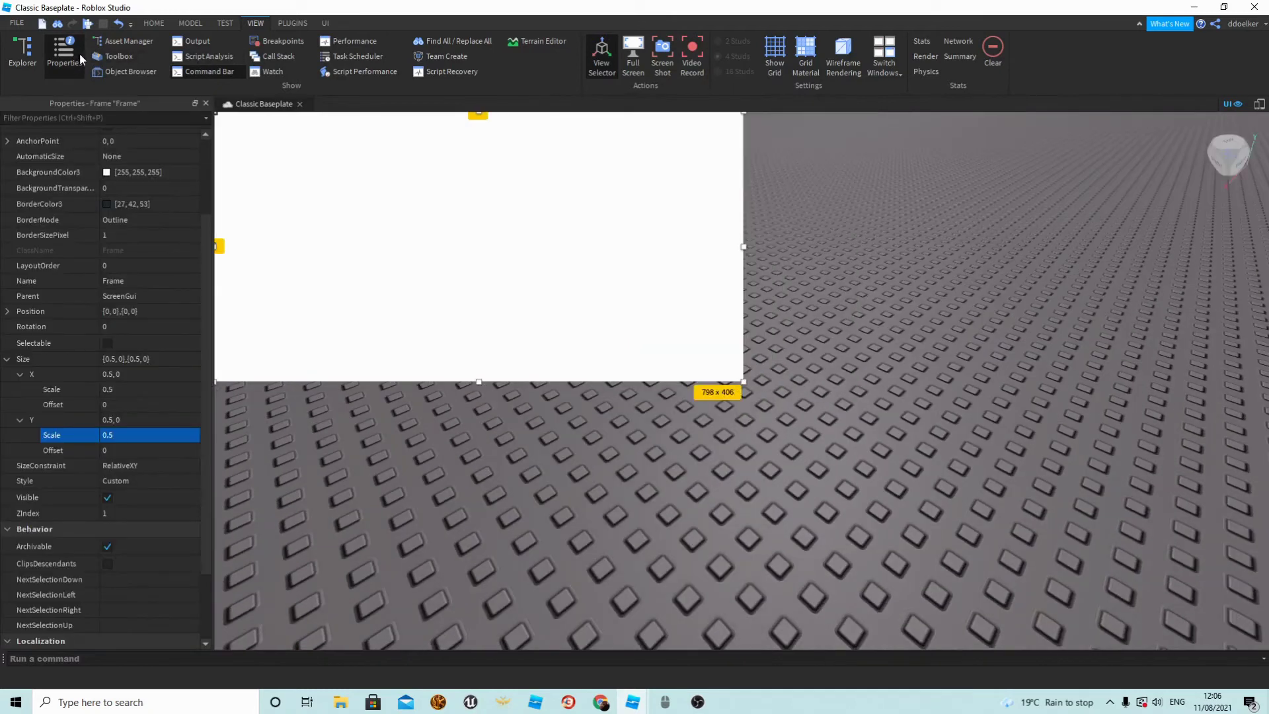
drag(141, 103, 1091, 212)
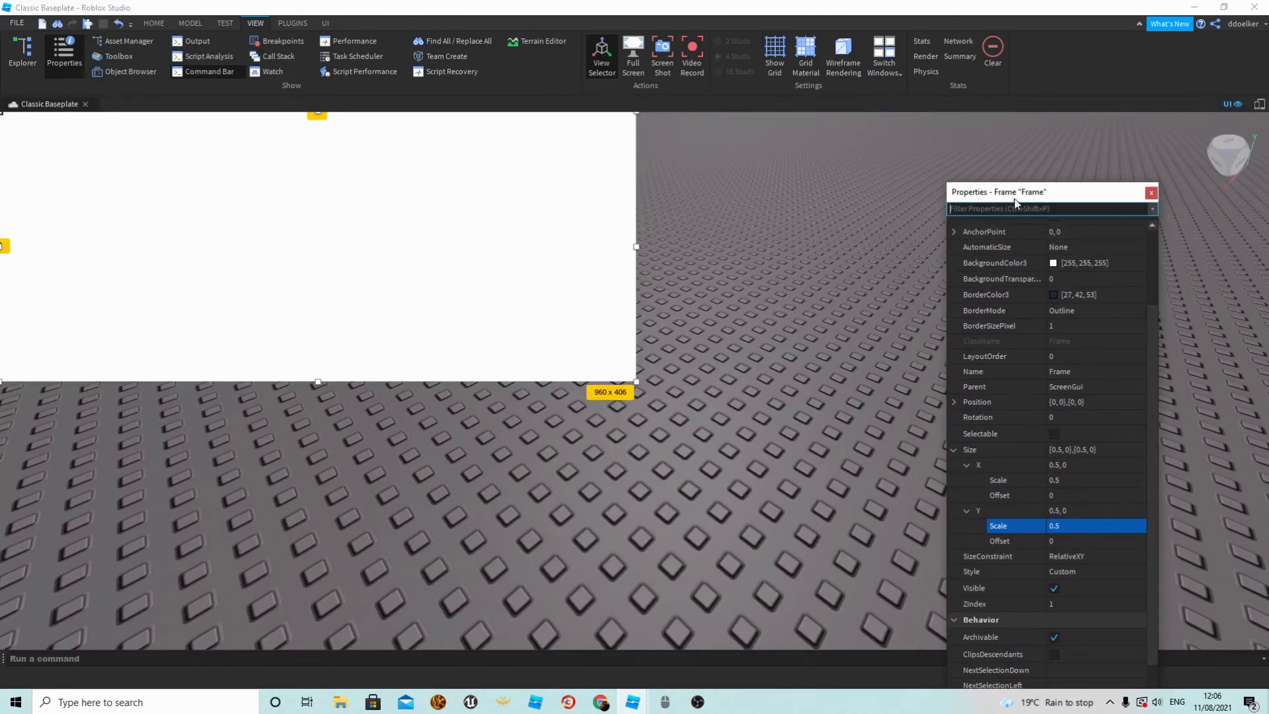
drag(985, 192, 267, 527)
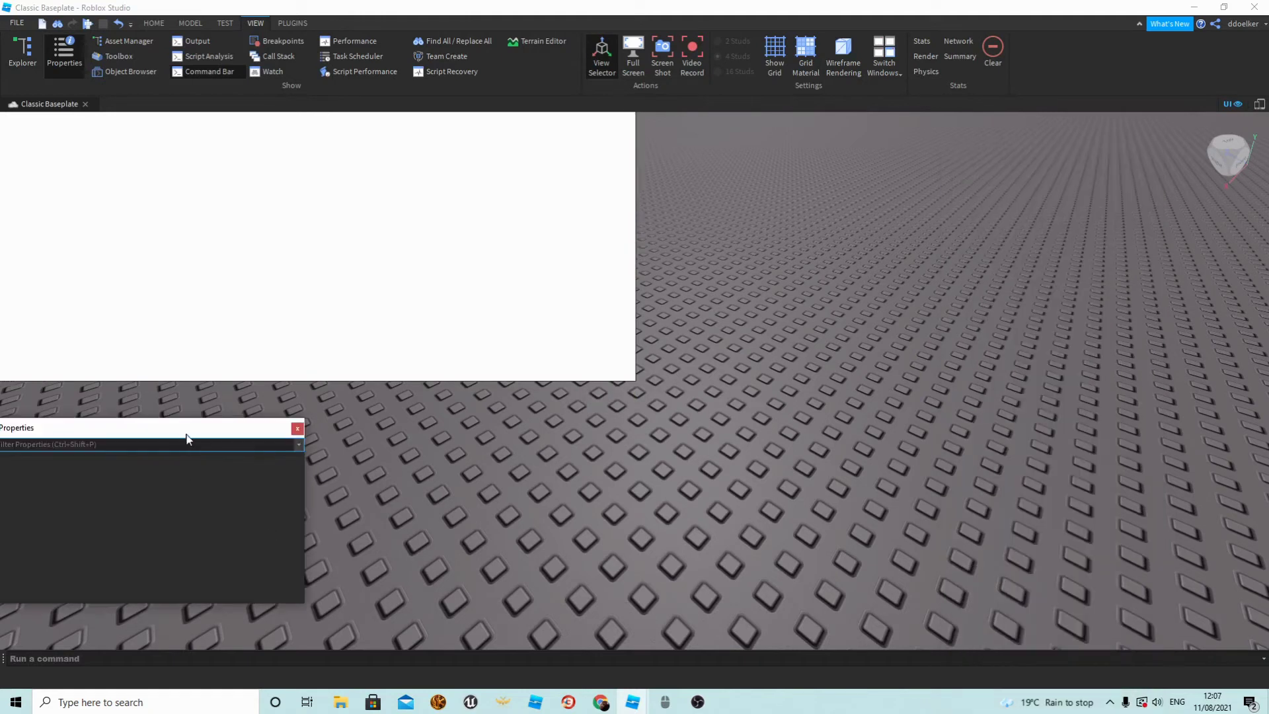
drag(188, 438, 1050, 279)
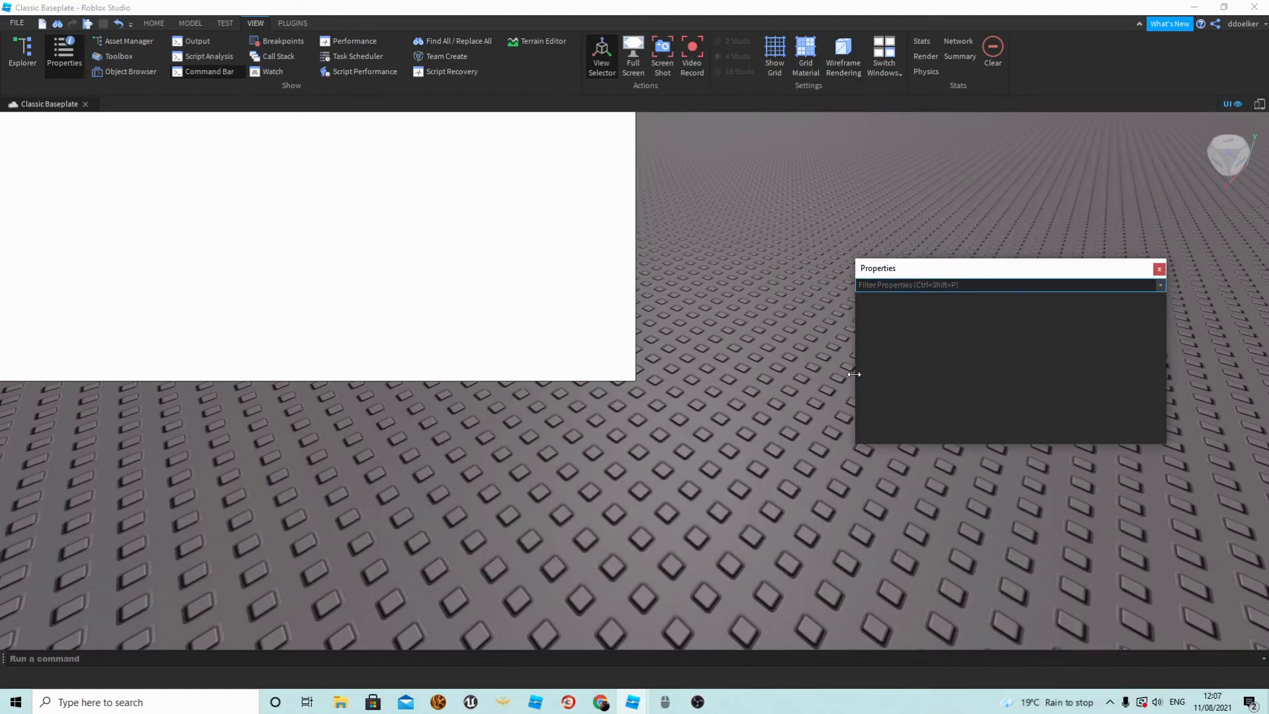
drag(858, 378, 1029, 369)
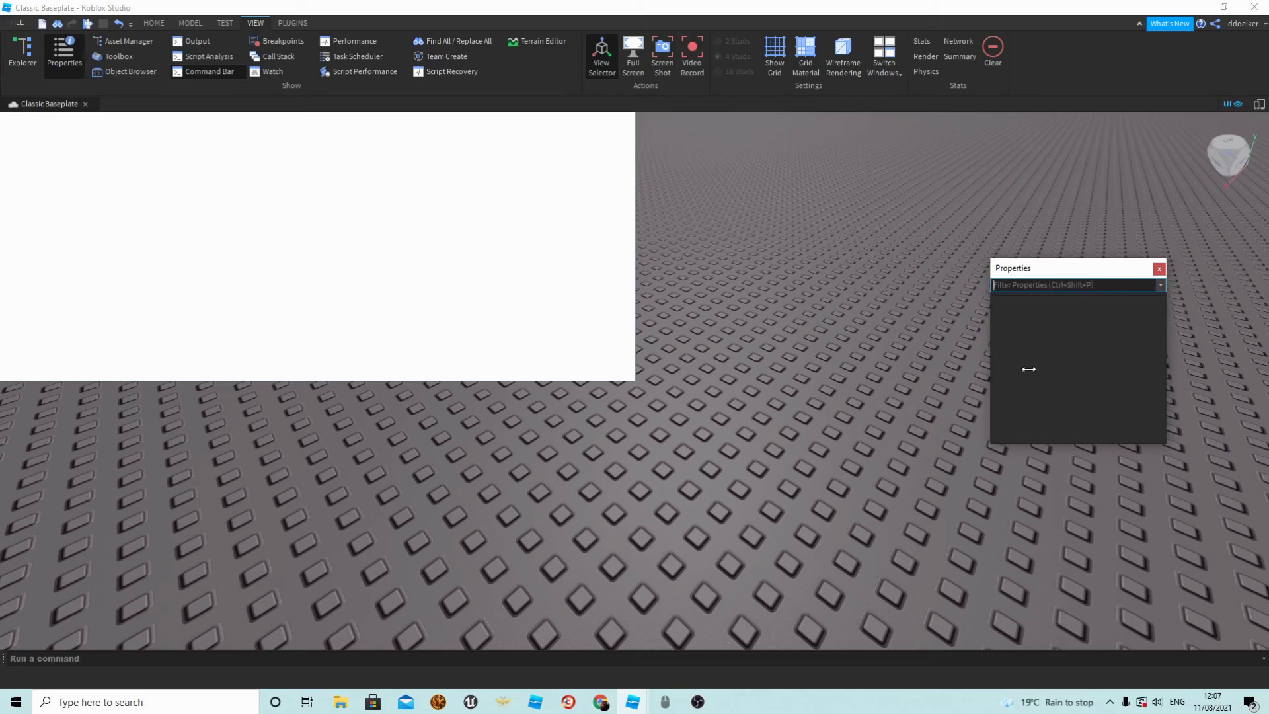
drag(1042, 275, 1103, 196)
Step: Reopen the Explorer panel and undock it as a floating window over the viewport, near the Properties window
click(20, 54)
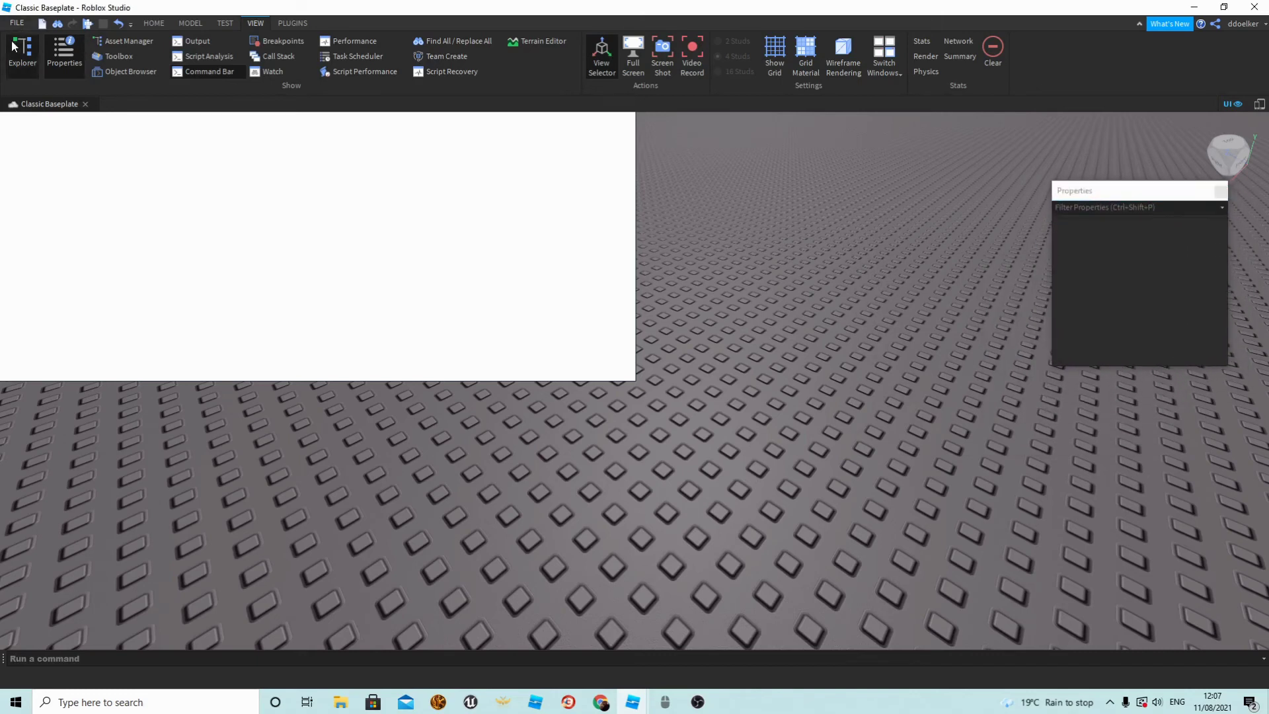
drag(1169, 102, 936, 119)
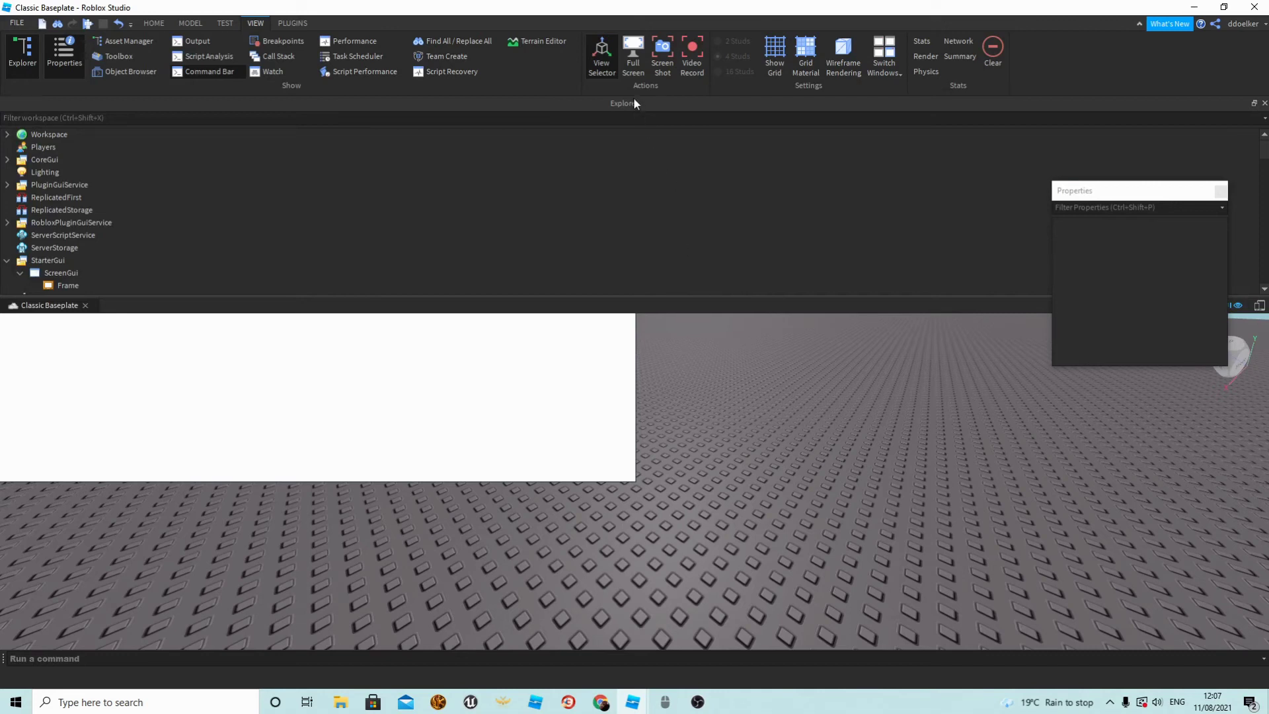
drag(633, 102, 658, 373)
drag(19, 523, 965, 440)
drag(1066, 362, 818, 364)
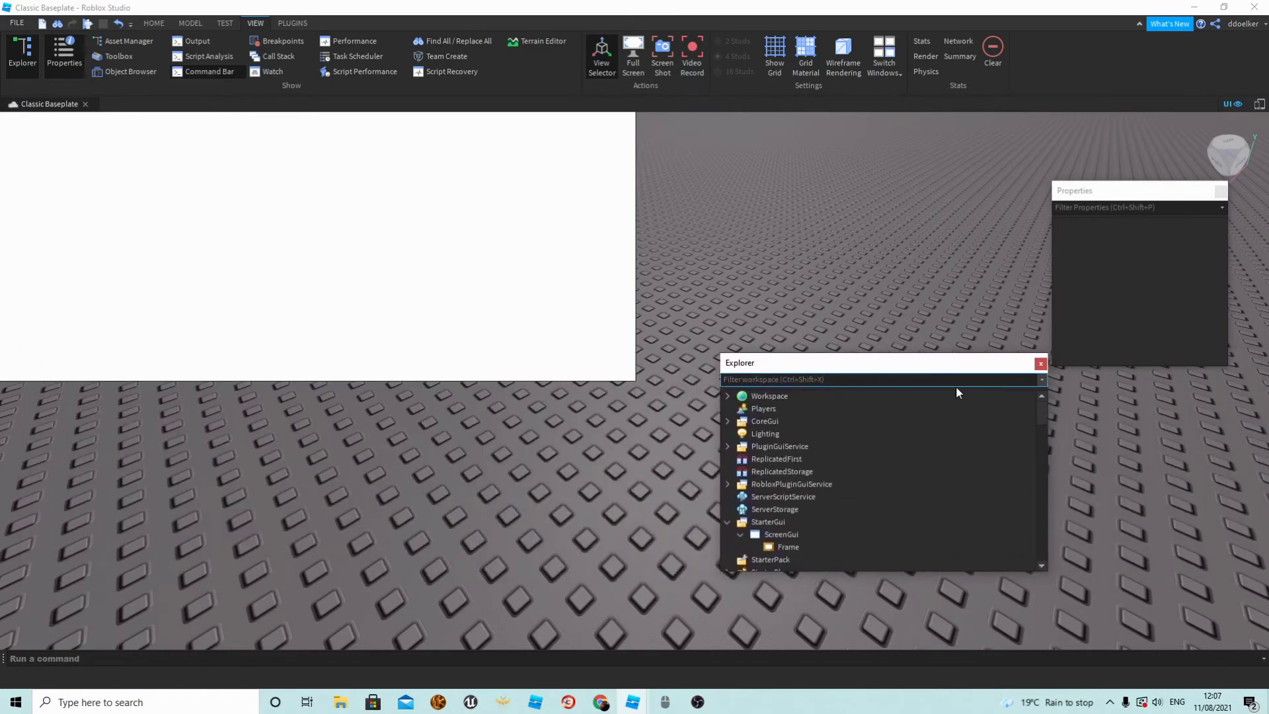
Step: Narrow the floating Explorer window and place it below the Properties window, well clear of the Frame
drag(1049, 475, 873, 479)
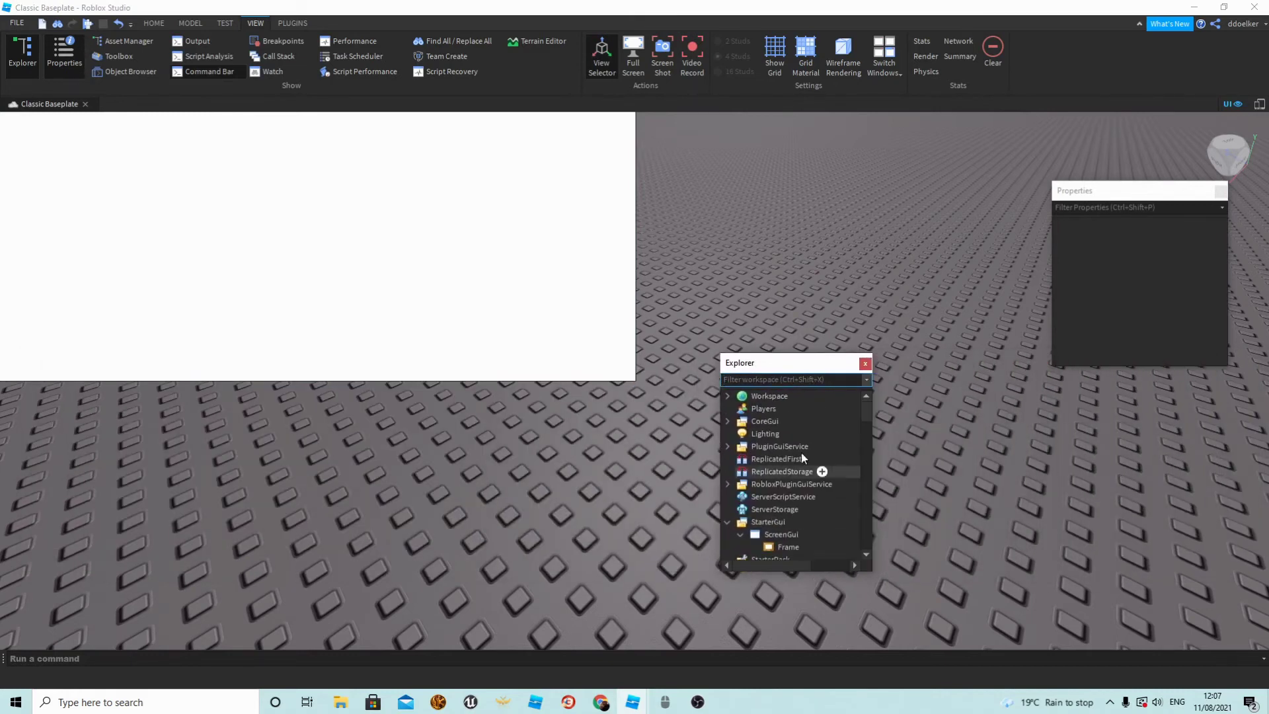
drag(784, 359, 1147, 393)
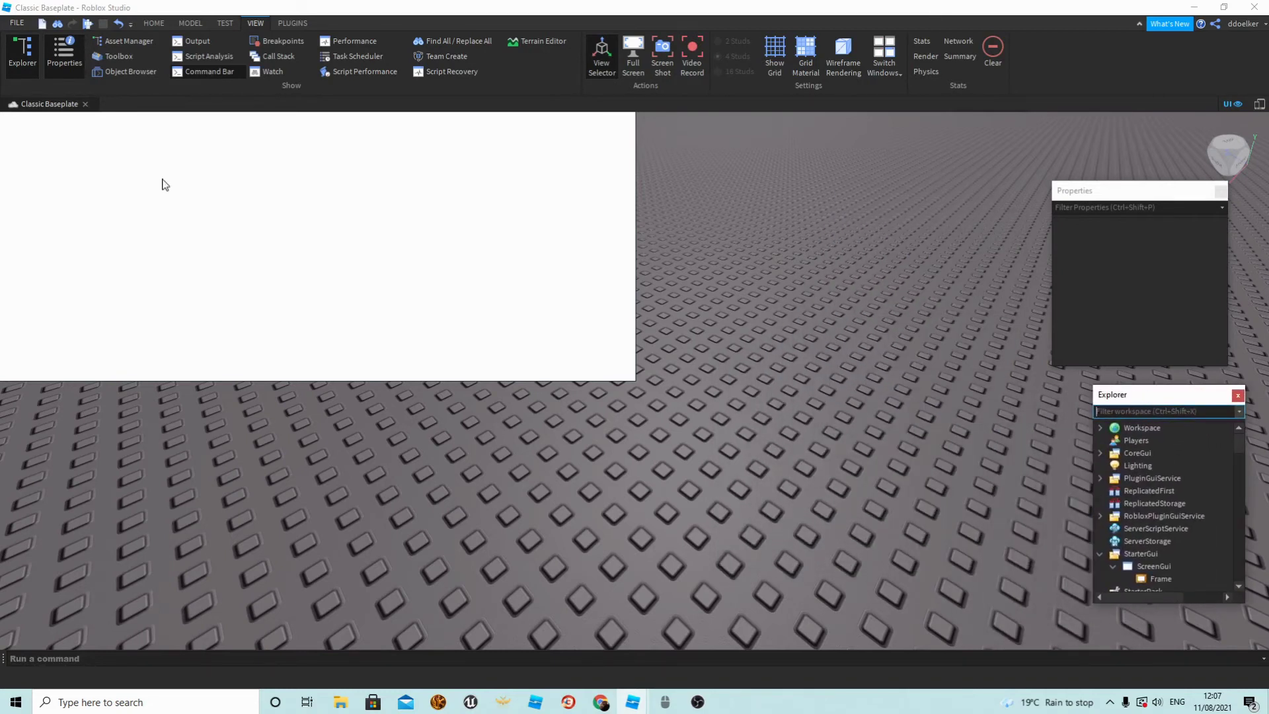
right_drag(738, 383, 743, 394)
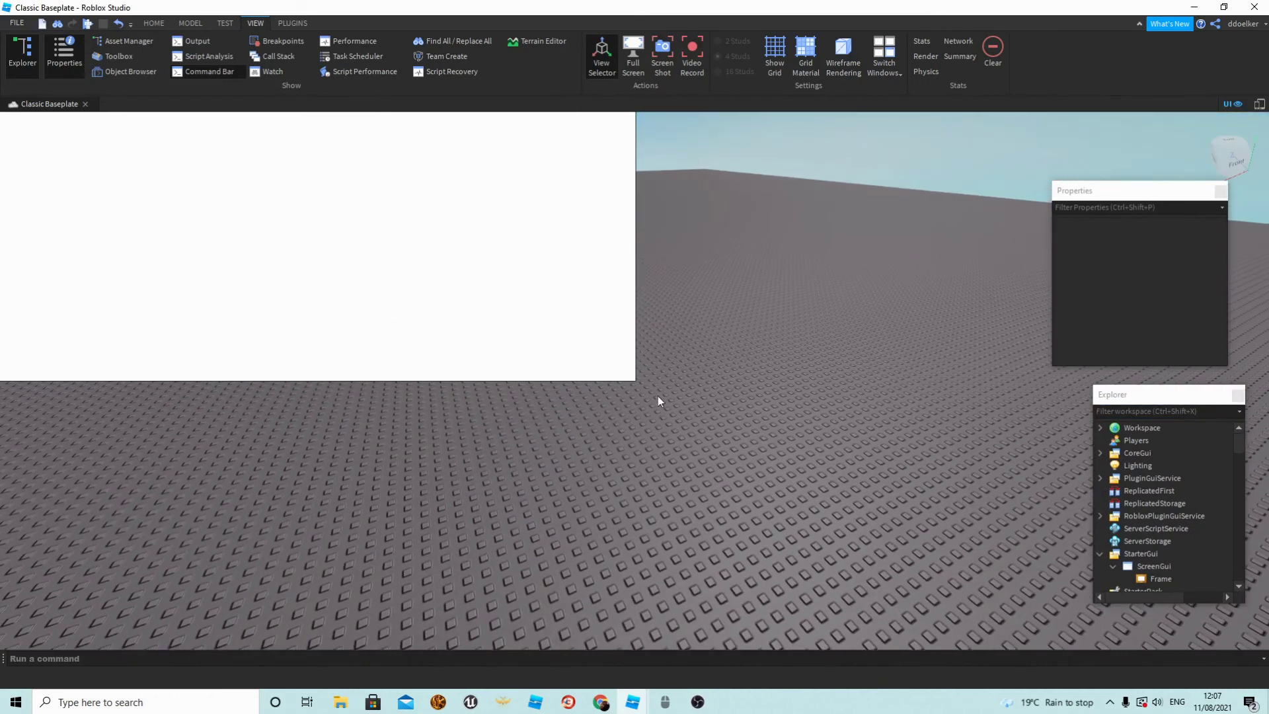
drag(657, 395, 767, 373)
right_drag(895, 399, 895, 399)
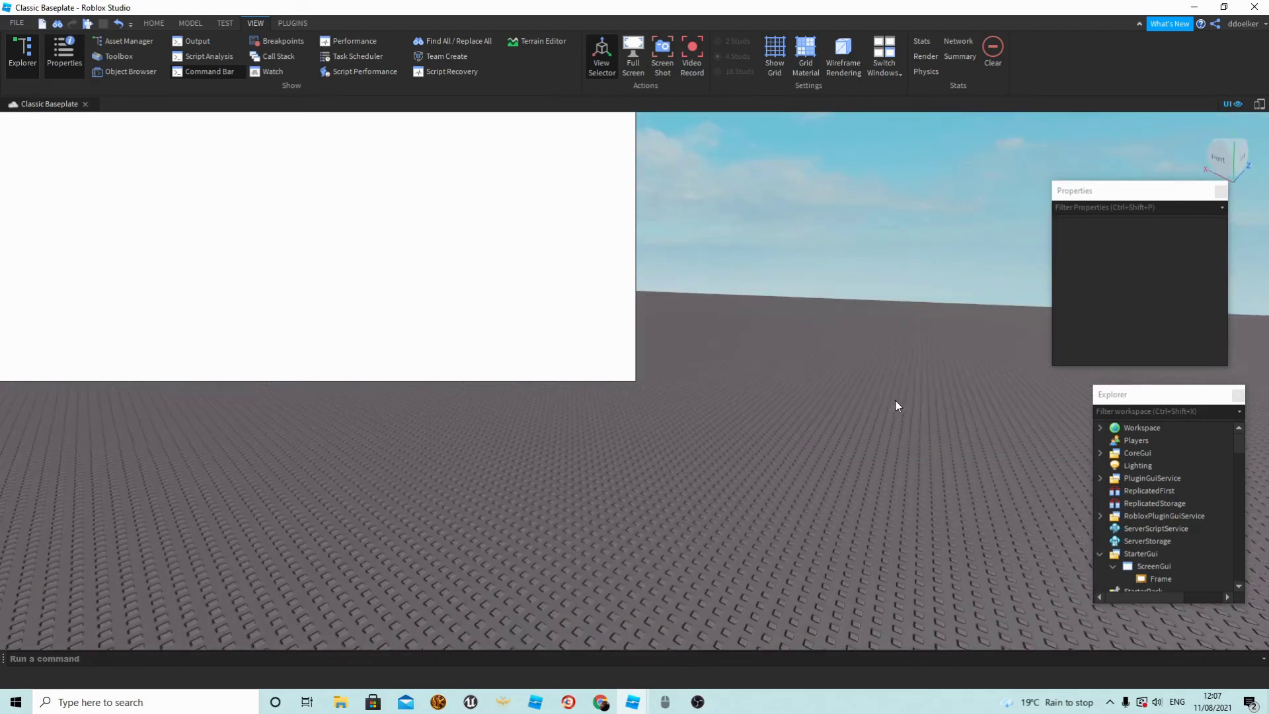
Step: Align the Explorer window directly beneath the Properties window and resize both floating windows to the same width
drag(1125, 392, 1081, 375)
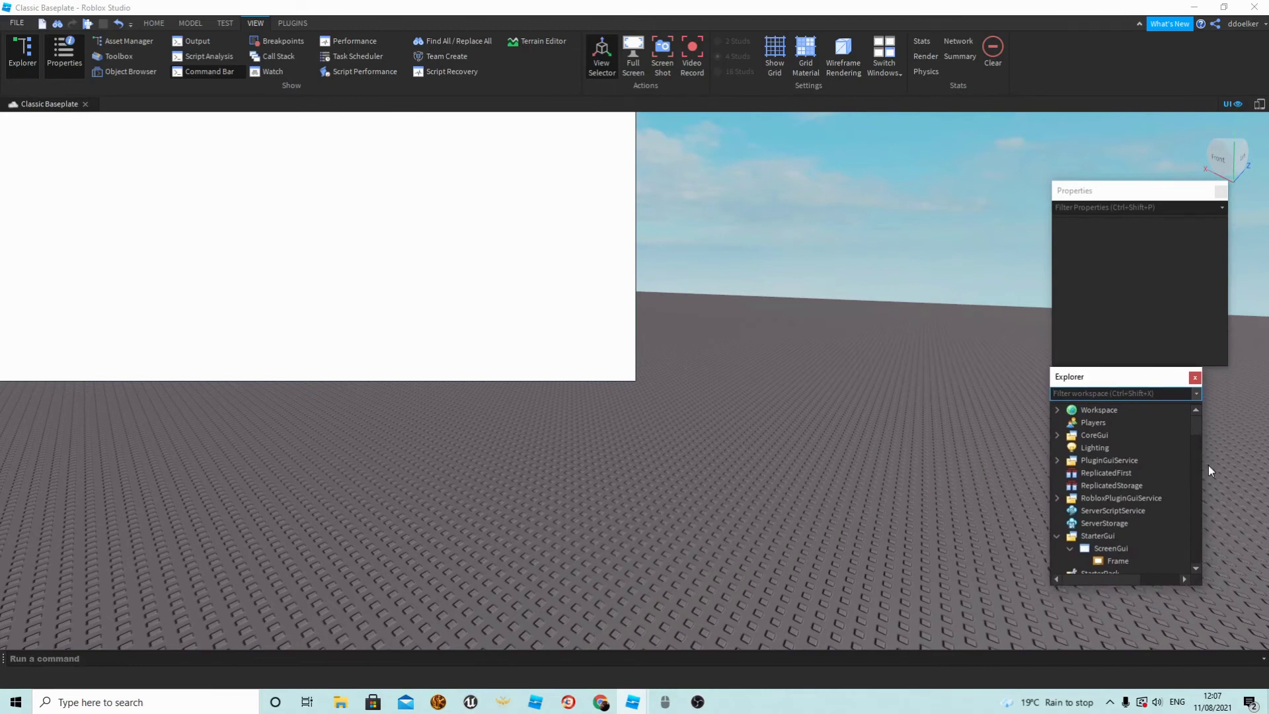
drag(1205, 466, 1235, 458)
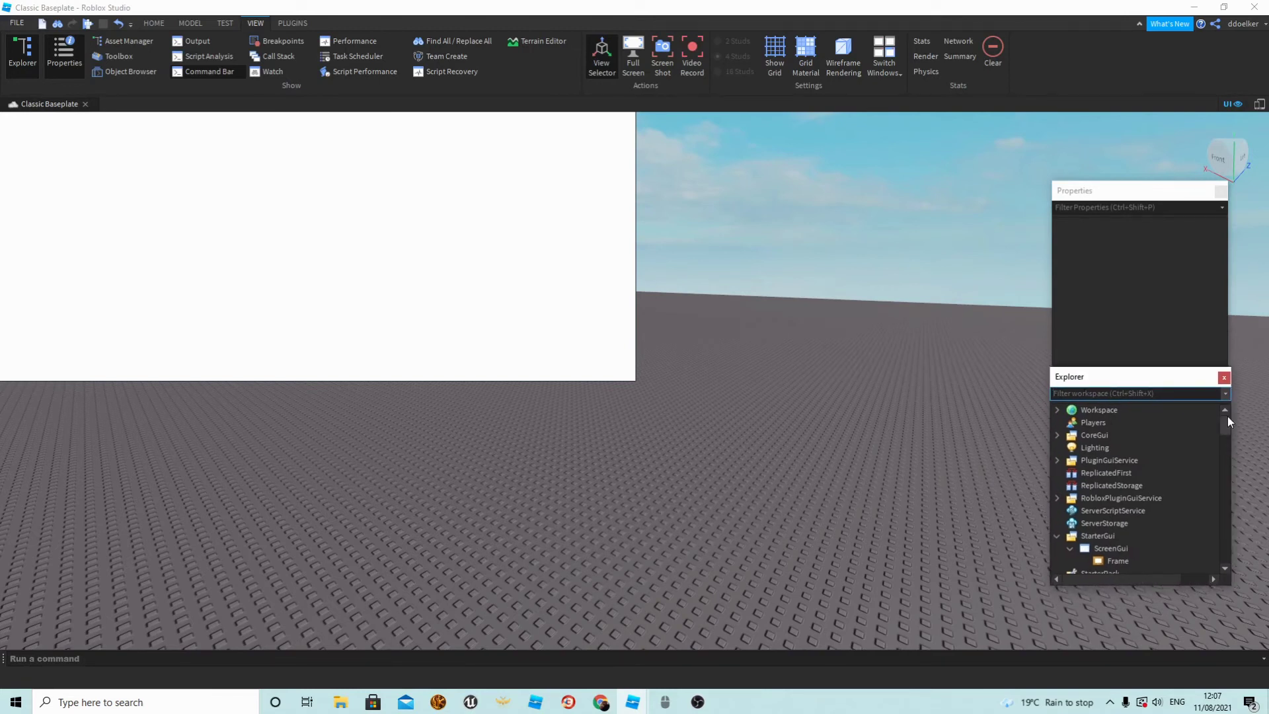
click(1103, 198)
drag(1051, 330, 1048, 330)
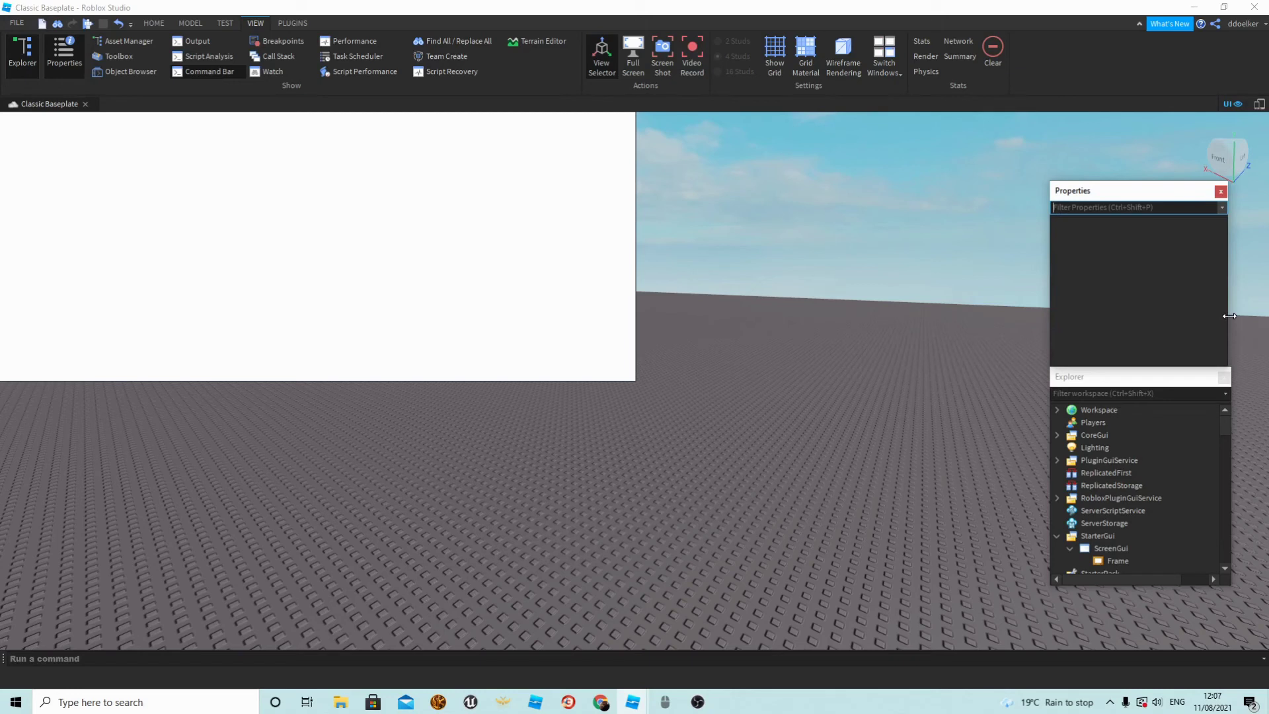
drag(1230, 315, 1233, 317)
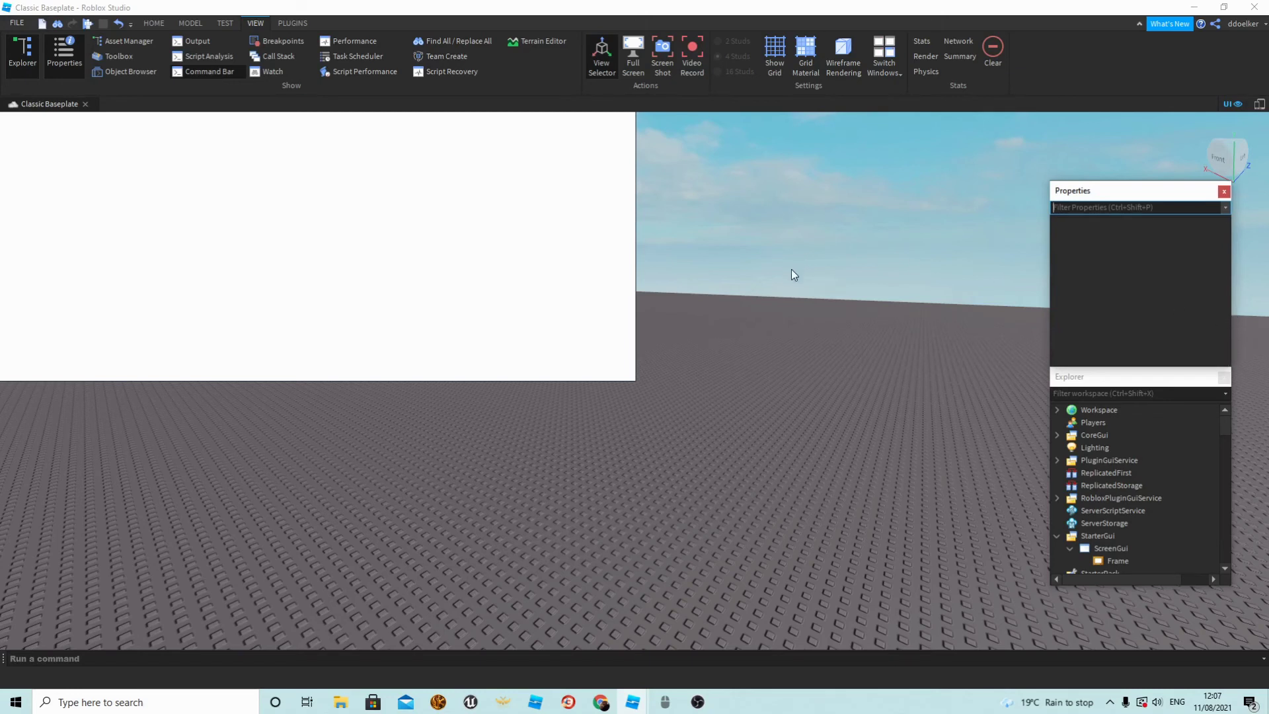
Step: Check the Frame on the emulated iPhone 4S screen and return to the normal viewport
right_drag(775, 265, 781, 259)
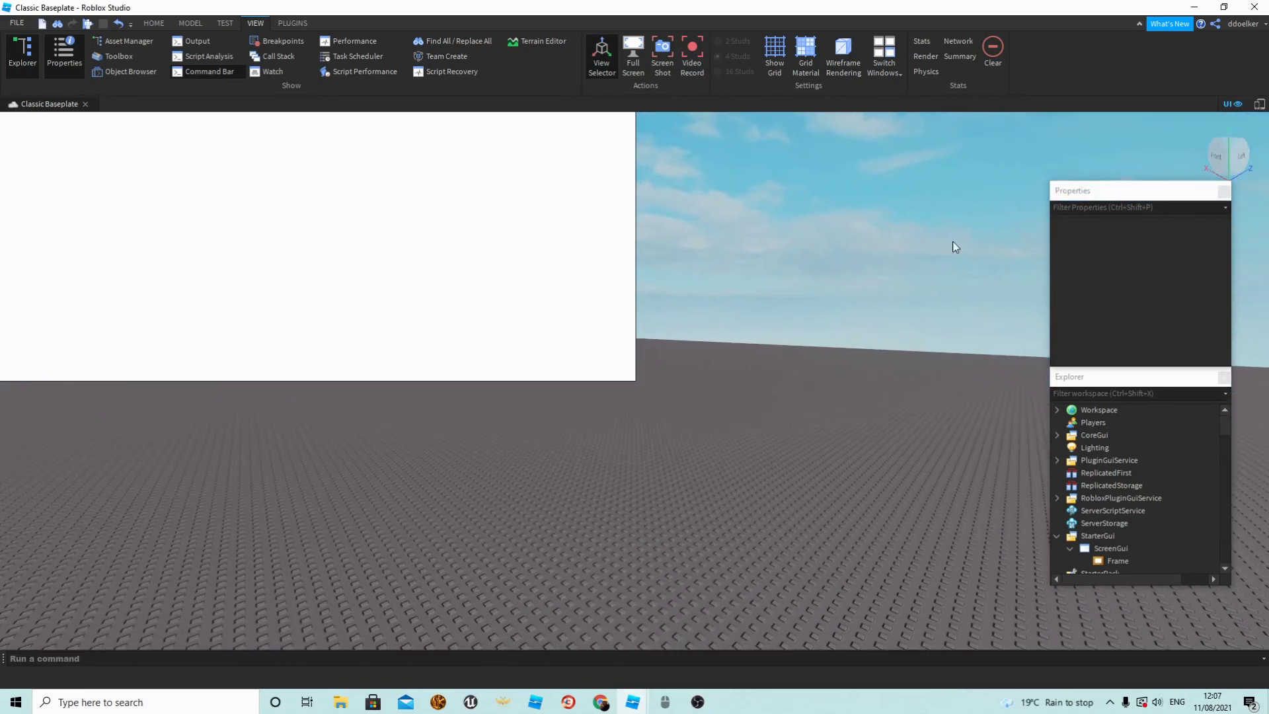
click(1259, 104)
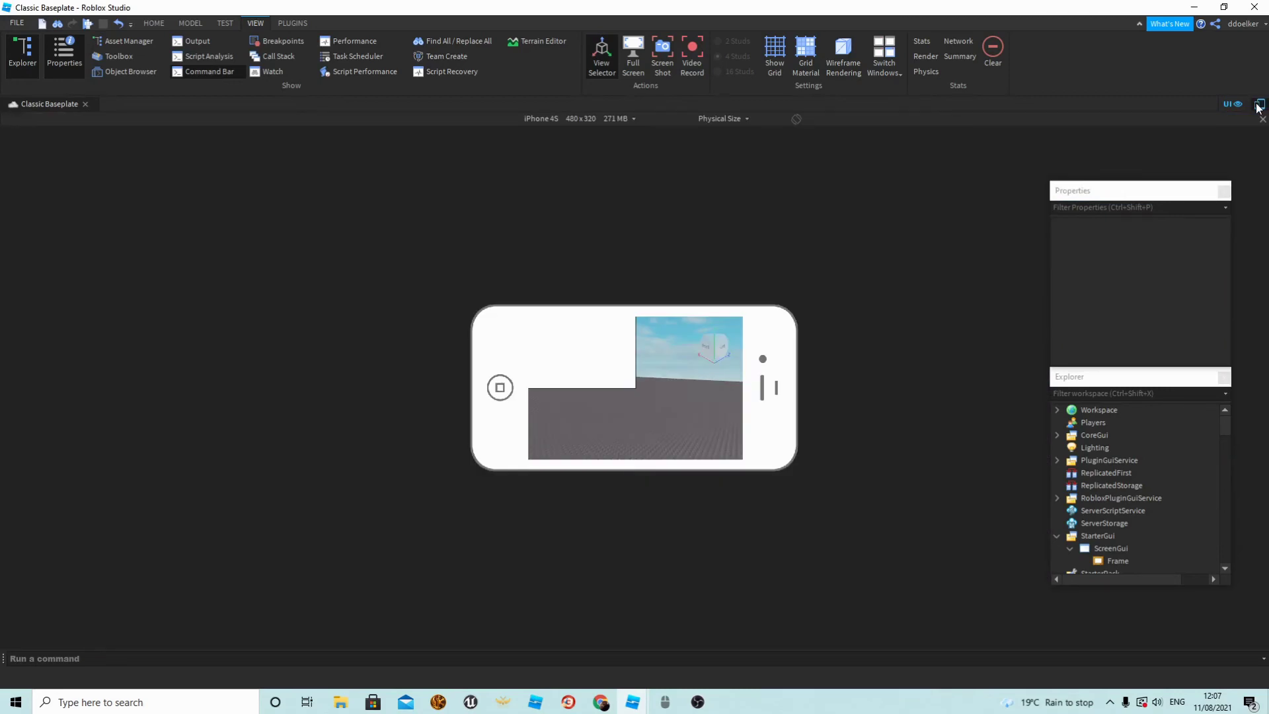
click(1259, 105)
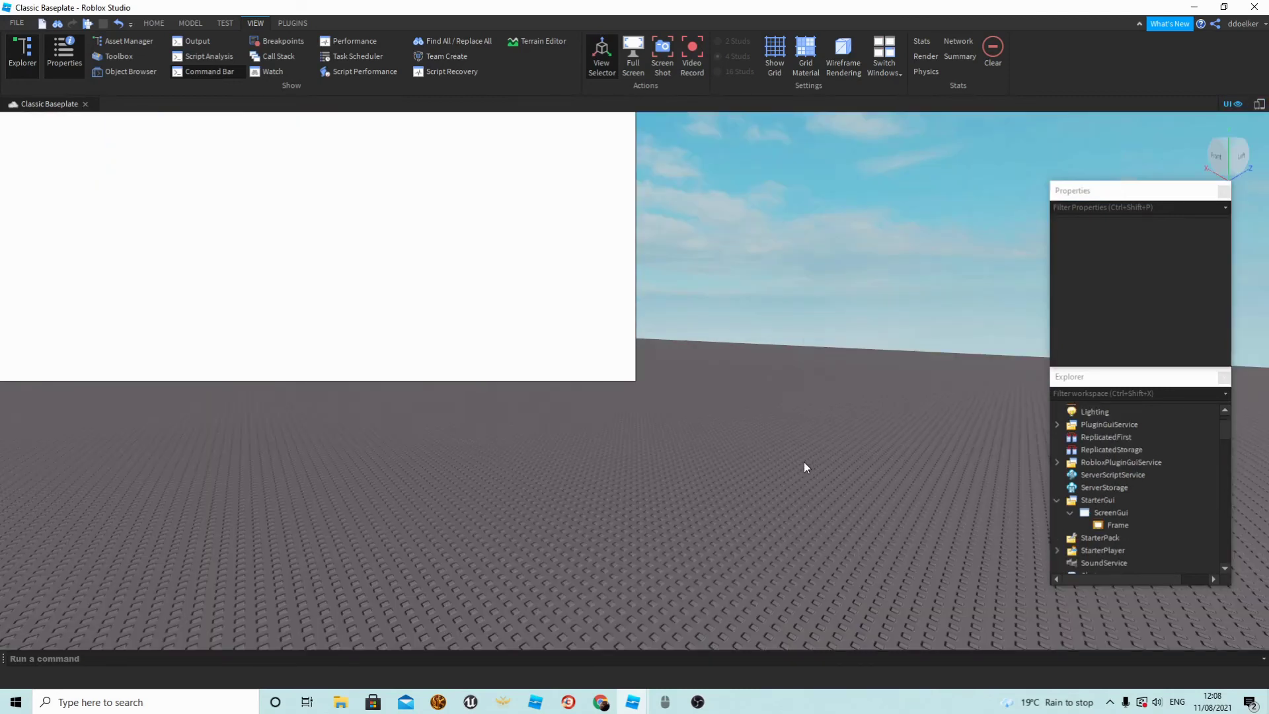
Step: Move the floating Properties and Explorer windows farther from the Frame, against the viewport's outer edge, keeping Explorer beneath Properties
right_drag(803, 461, 804, 462)
drag(1163, 197, 1201, 185)
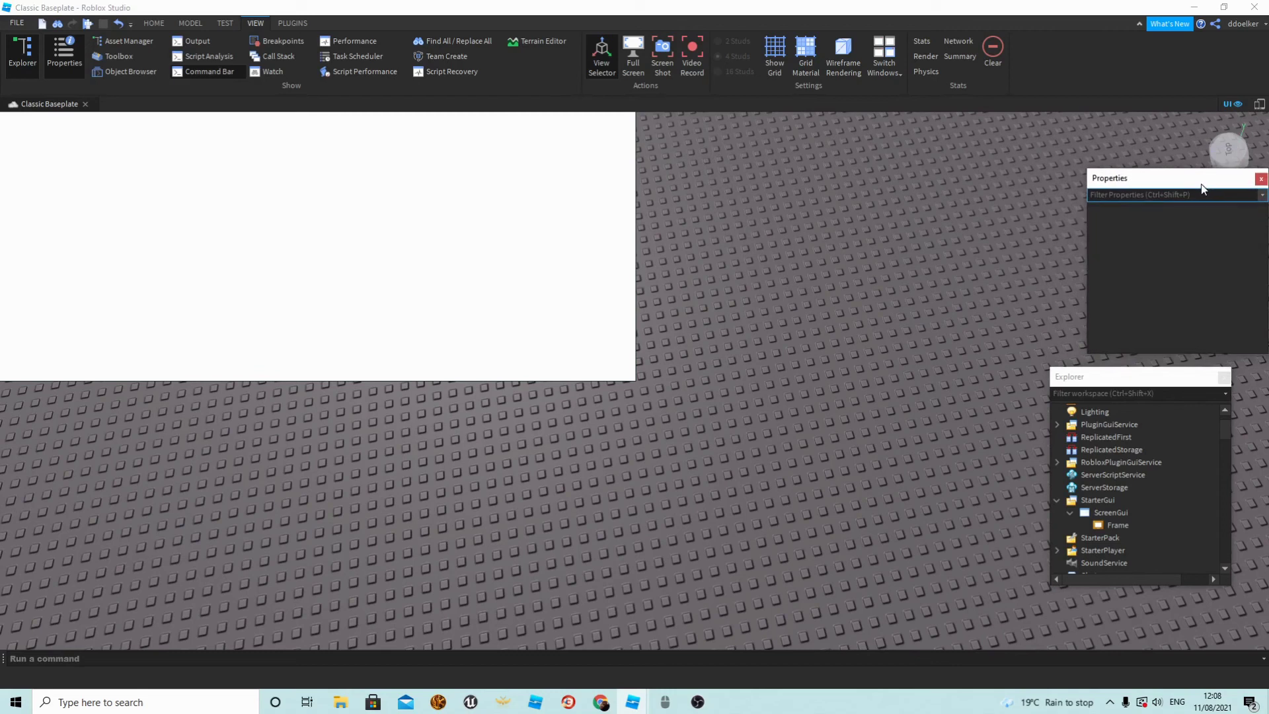
drag(1139, 377, 1178, 368)
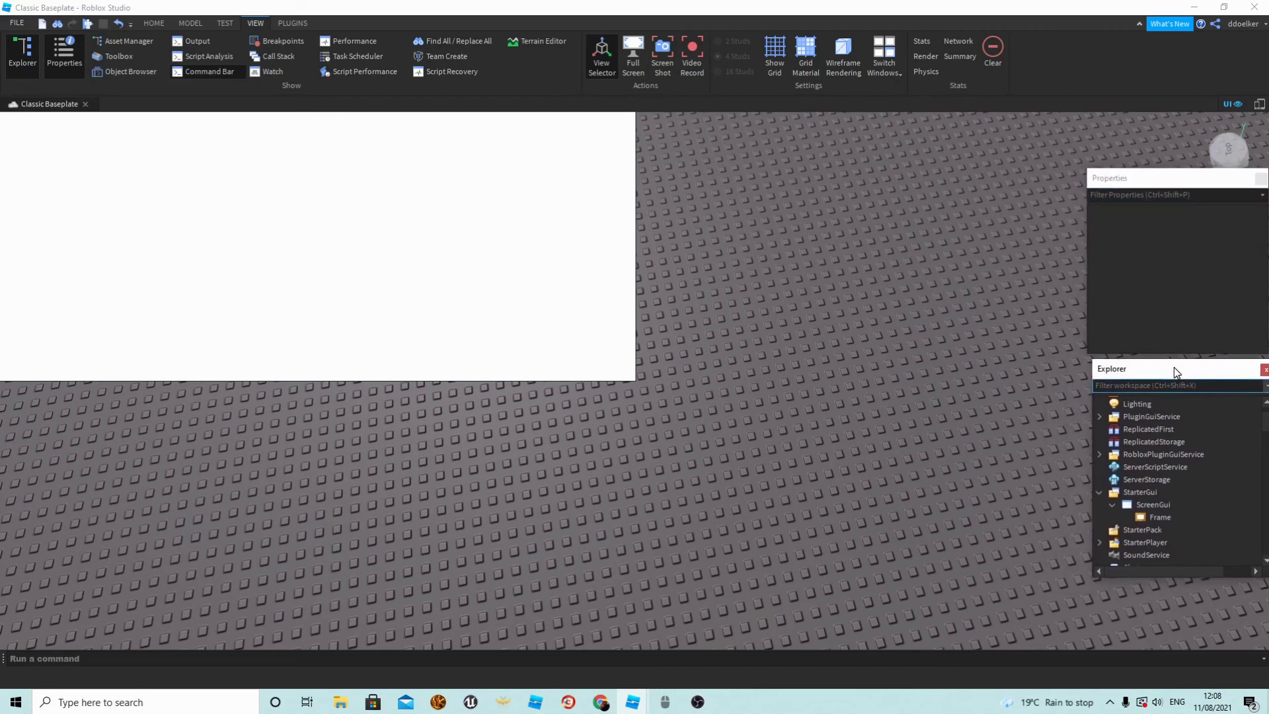